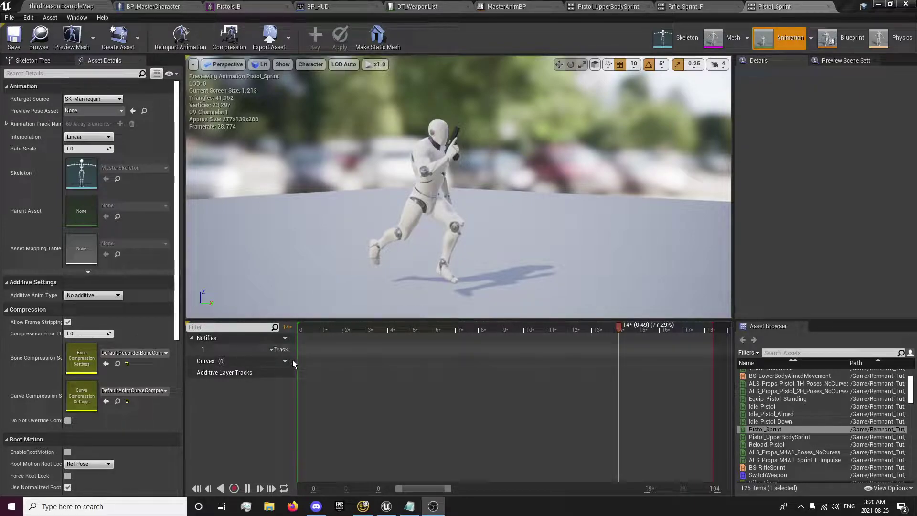
Step: Compare the Pistol_Sprint, Pistol_UpperBodySprint and Rifle_Sprint_F animations by switching between their editor tabs
left_click(250, 398)
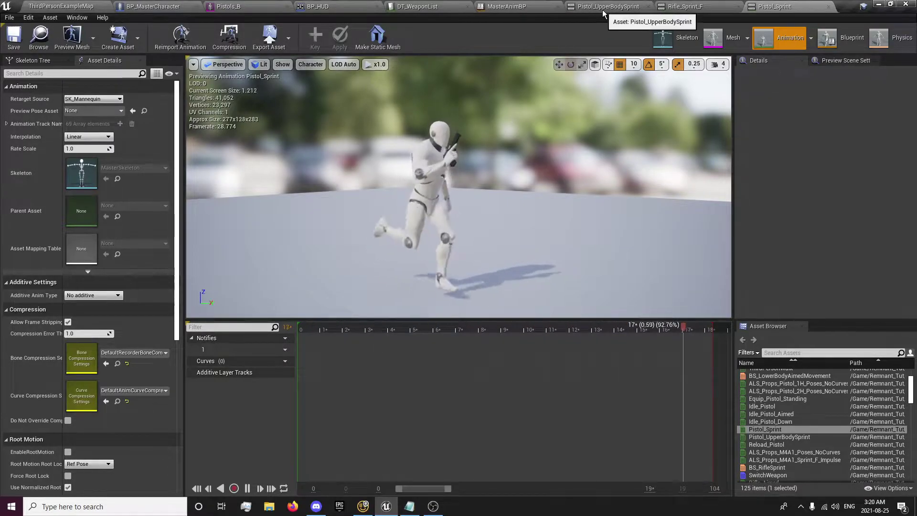
left_click(631, 7)
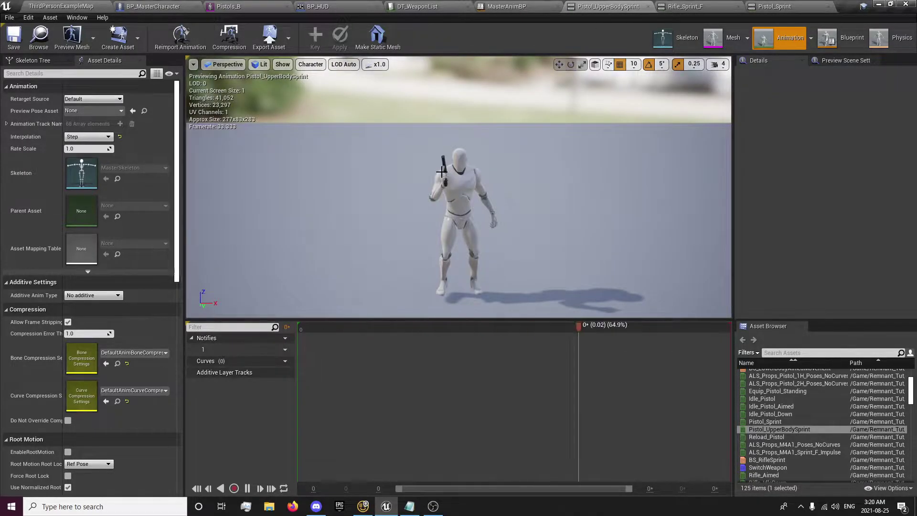
left_click(683, 6)
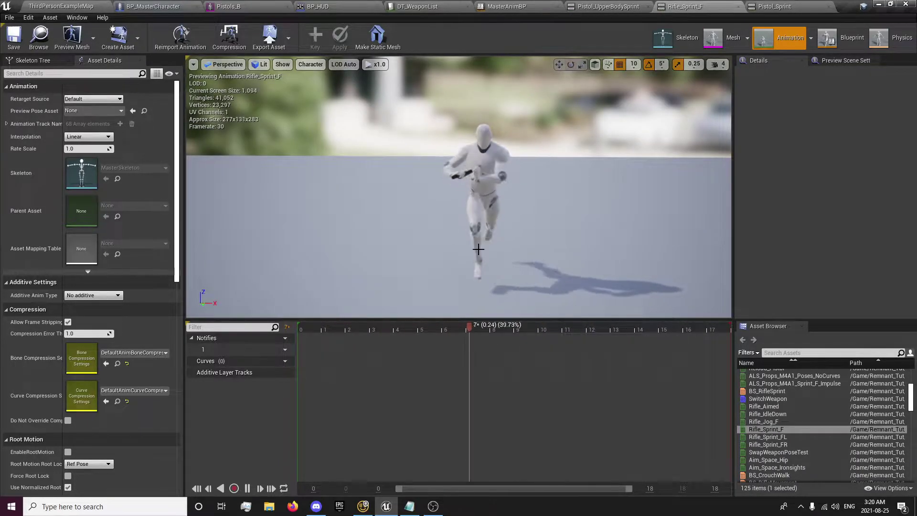
left_click(767, 6)
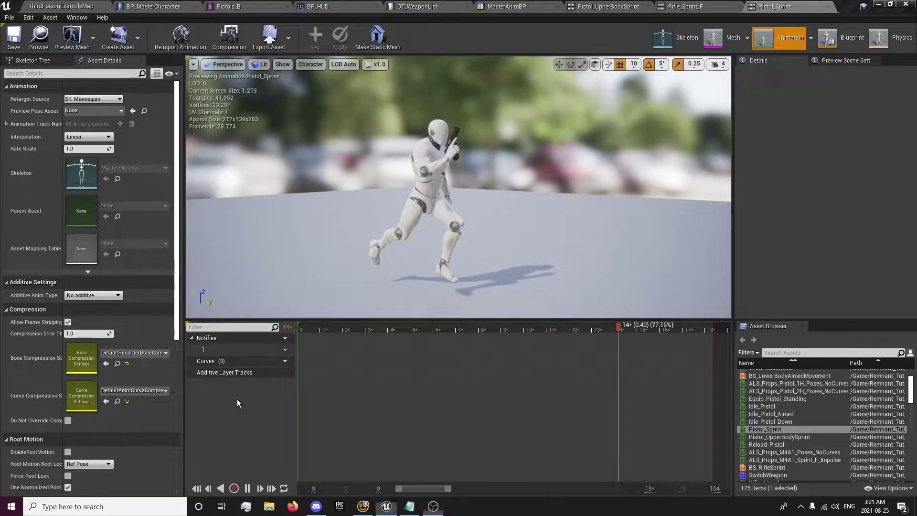
left_click(604, 6)
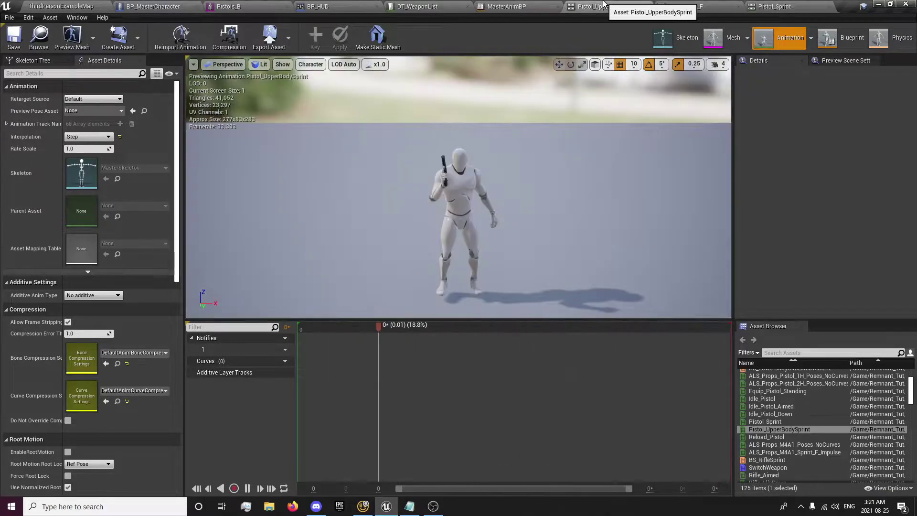
left_click(759, 5)
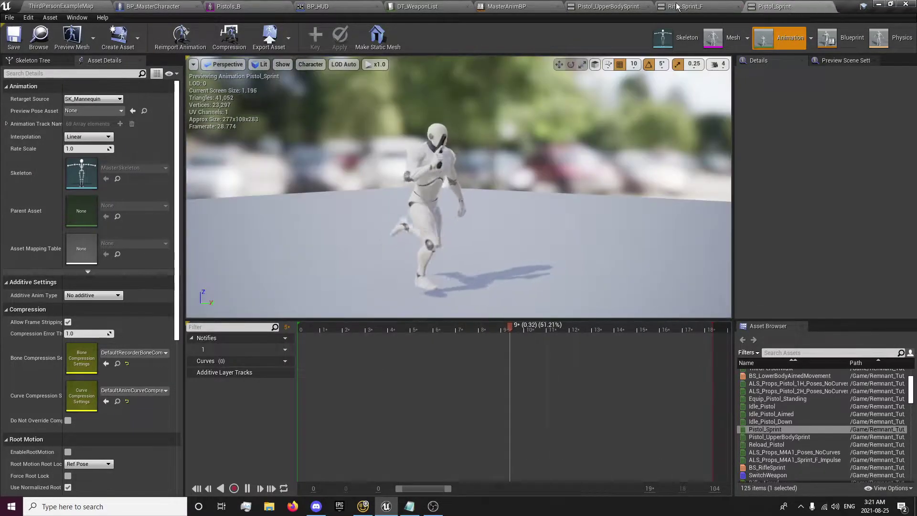
left_click(680, 6)
left_click(604, 5)
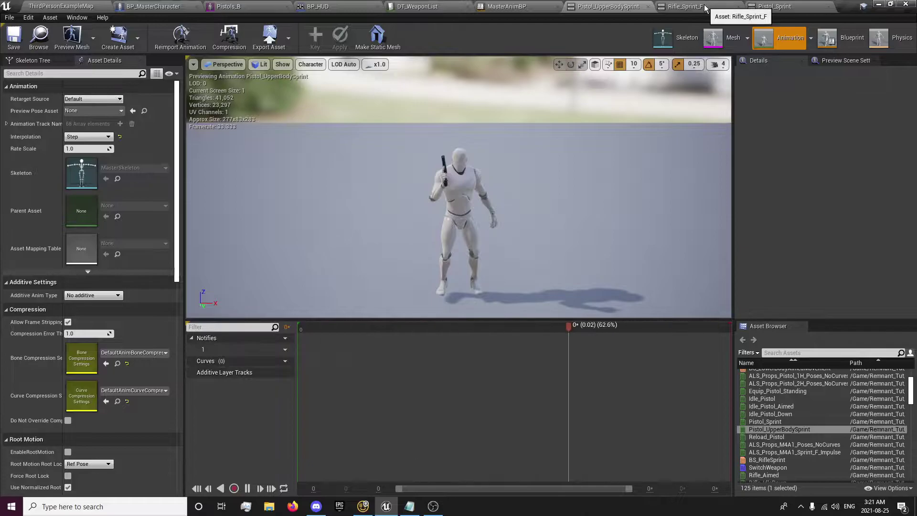
left_click(705, 8)
left_click(764, 7)
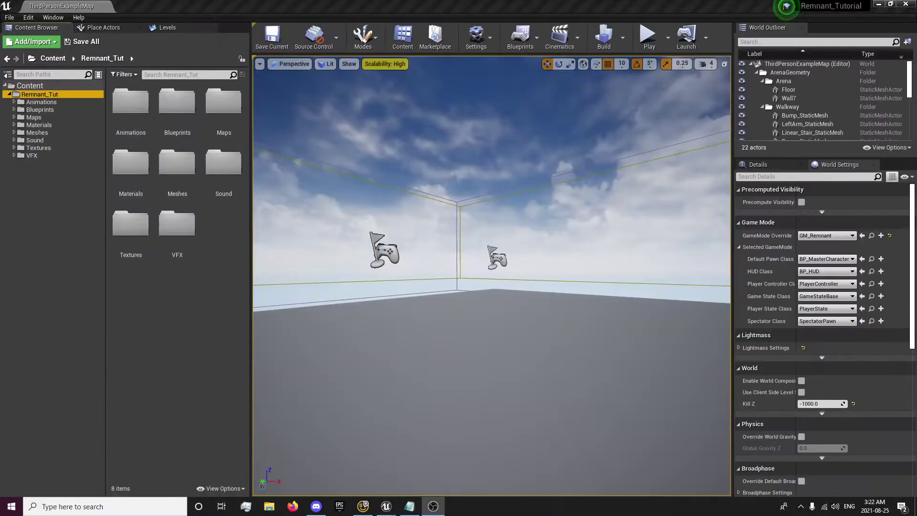
Step: Go to Animations > CharacterAnimations > PistolAnimations and select ALS_Props_Pistol_1H_Poses_NoCurves
double_click(138, 109)
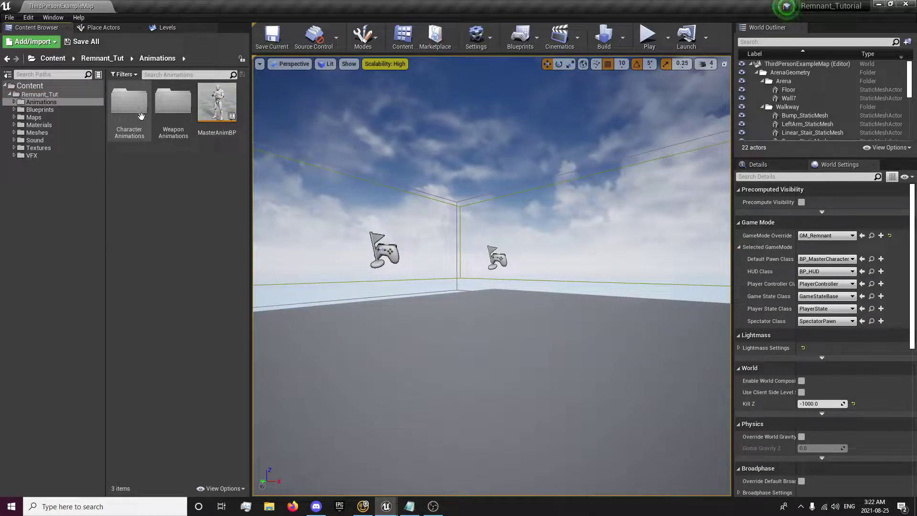
double_click(138, 109)
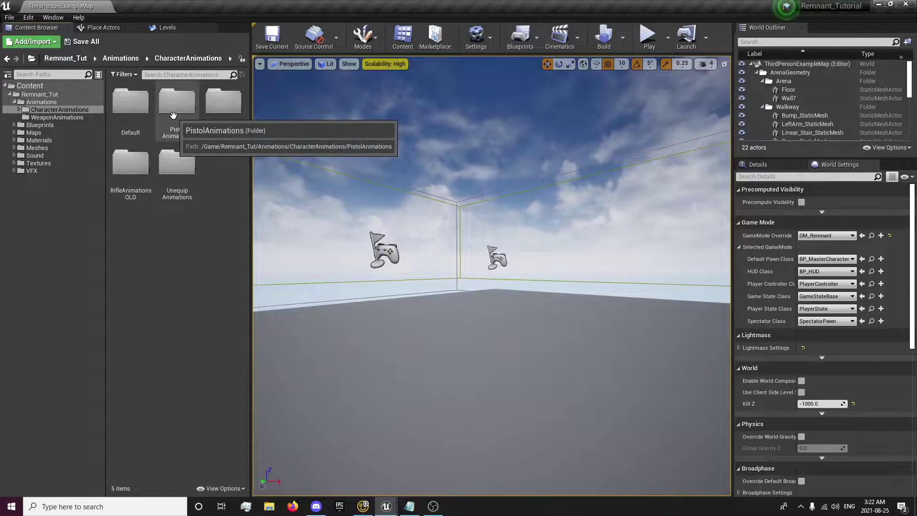
double_click(173, 116)
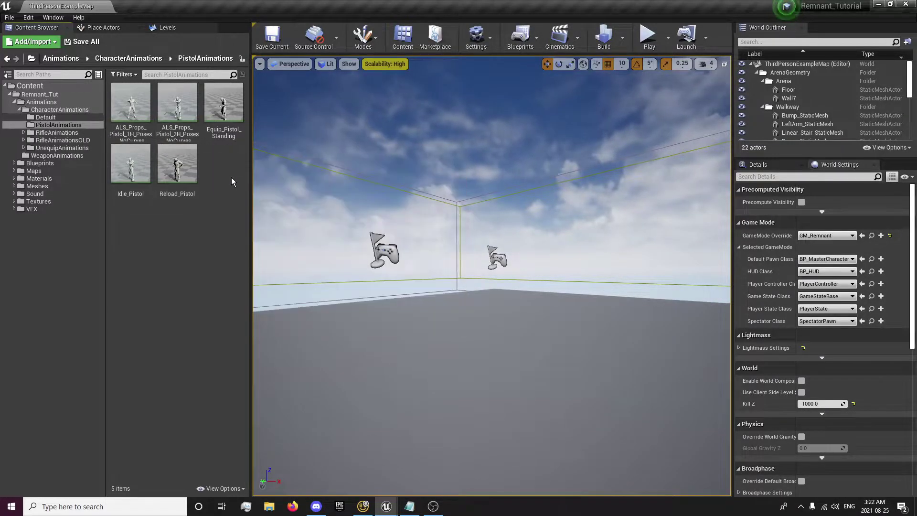
left_click(190, 122)
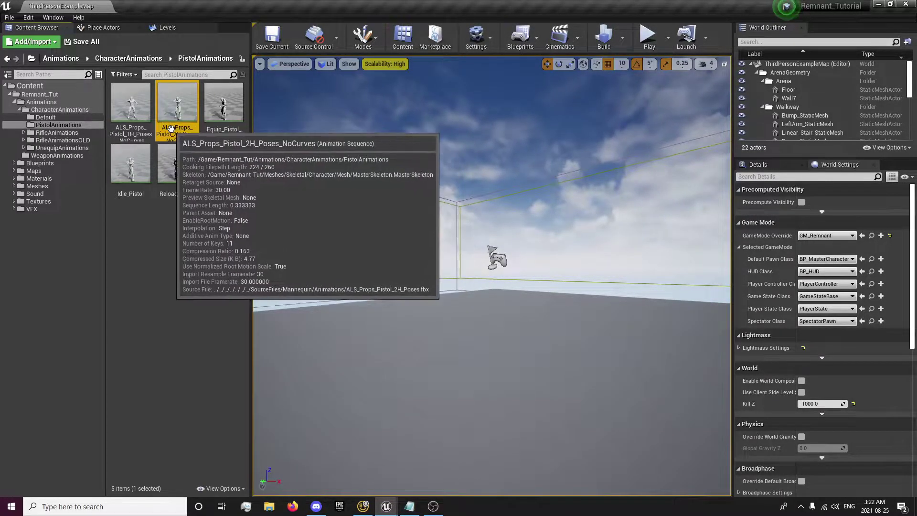
left_click(137, 122)
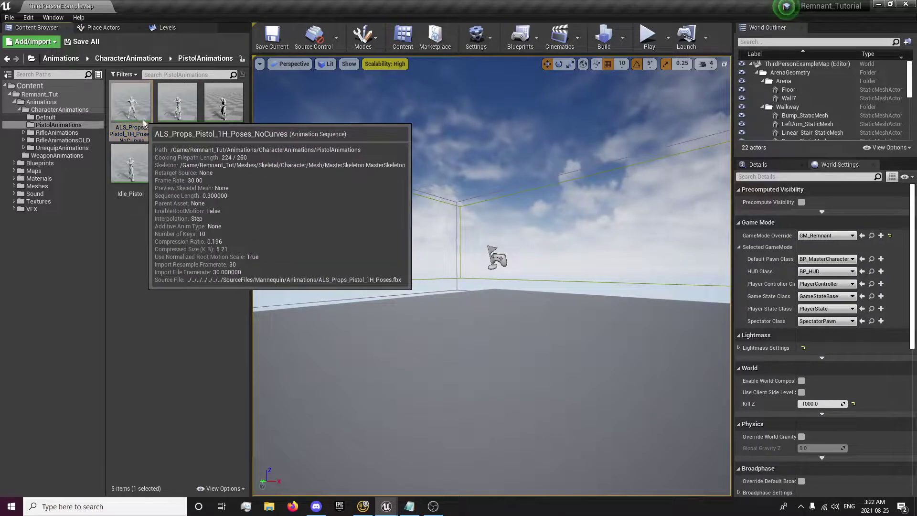
Step: Duplicate the 1H pistol poses asset and name the copy Pistol_UpperBodySprint
right_click(142, 121)
mouse_move(223, 183)
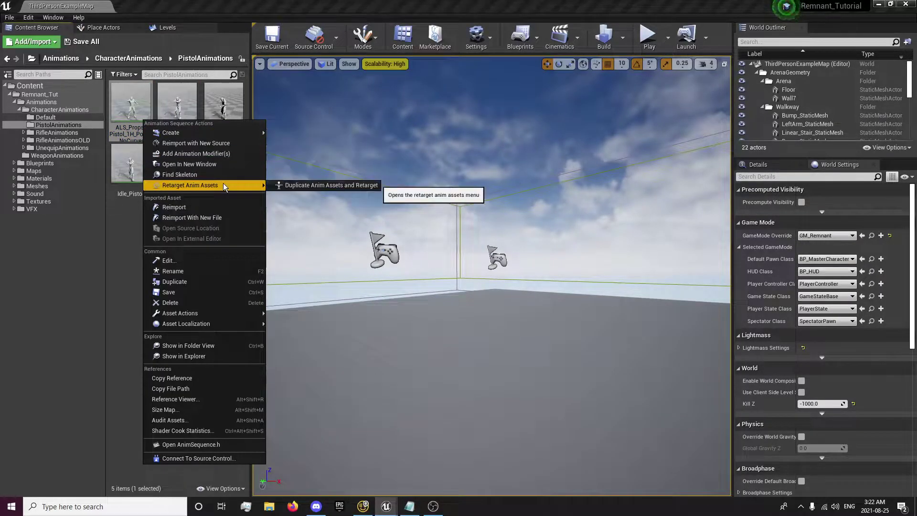
left_click(187, 283)
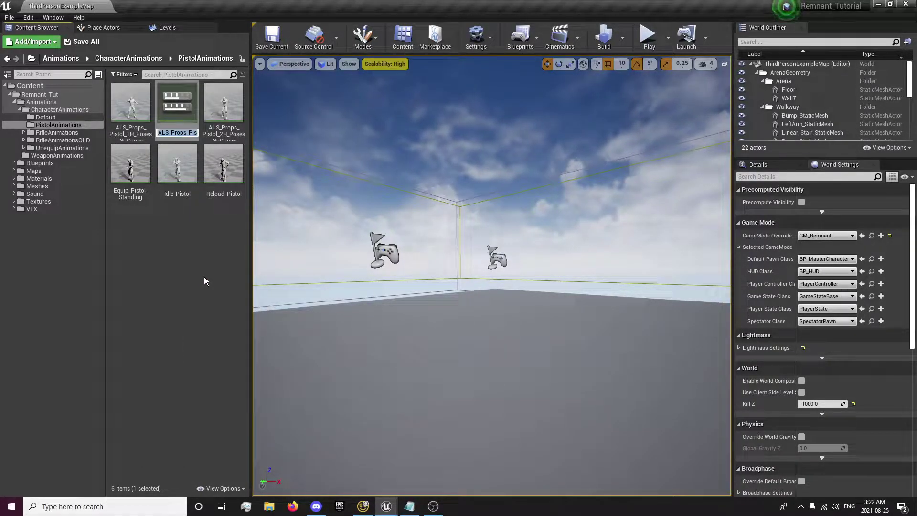
type("Pist")
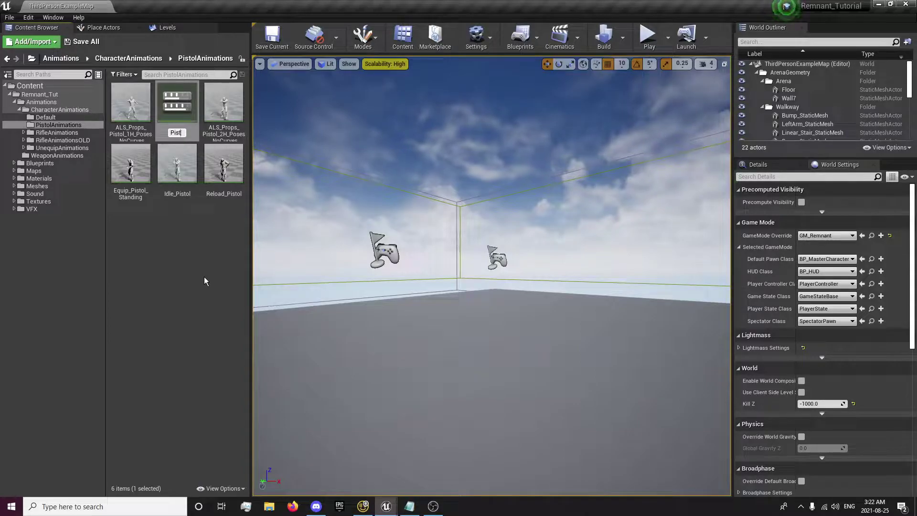
type("ol_U")
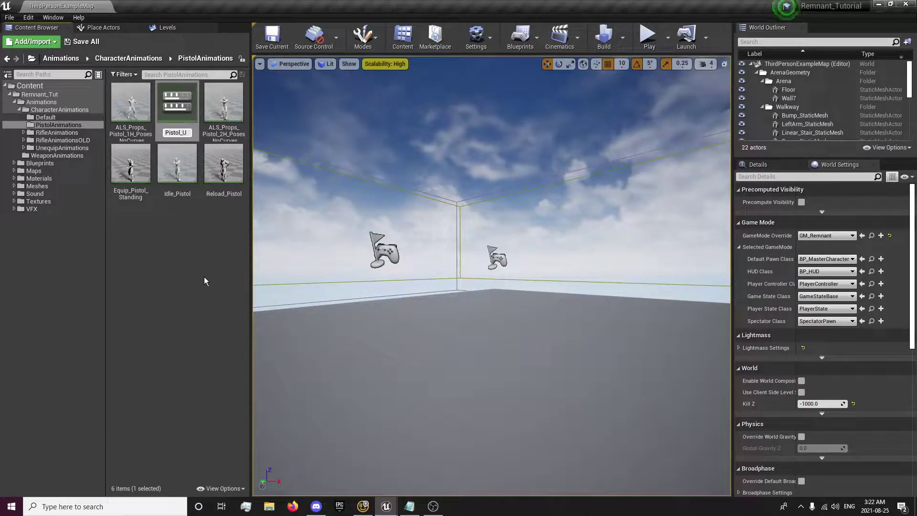
type("pperBody")
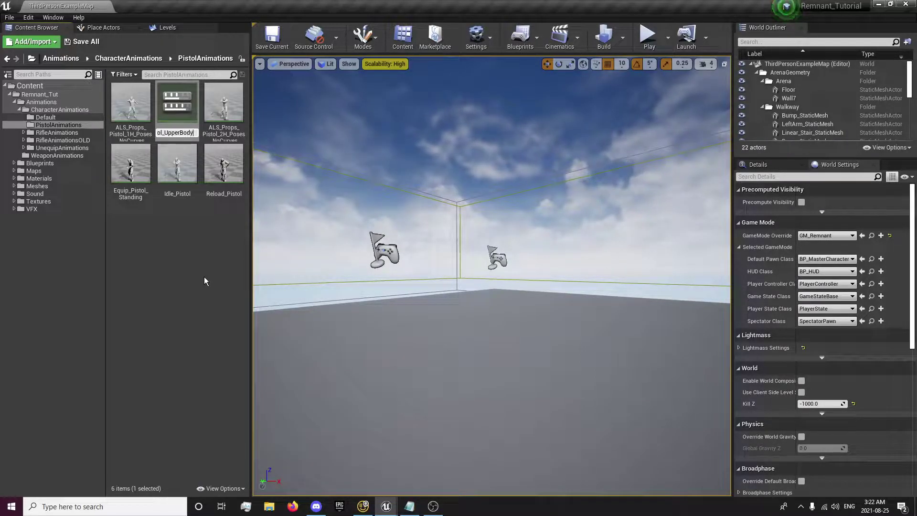
type("Sprint")
key("Return")
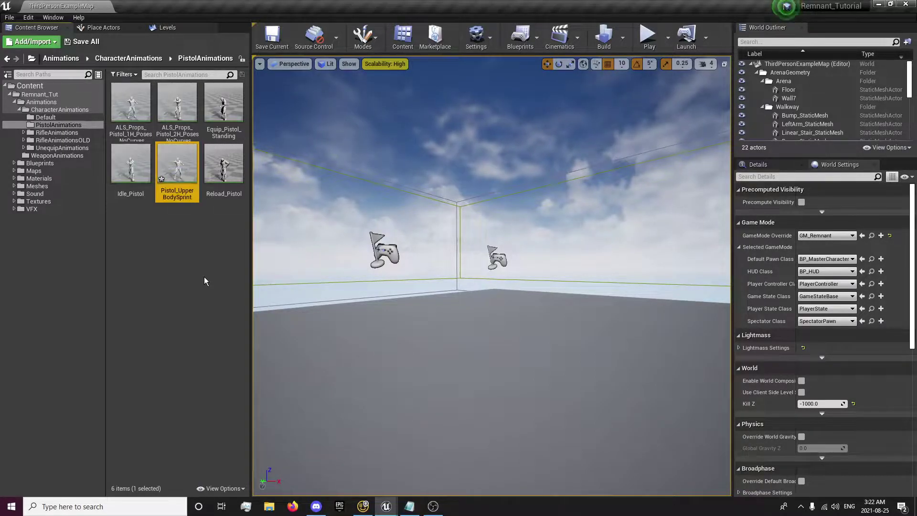
left_click(184, 257)
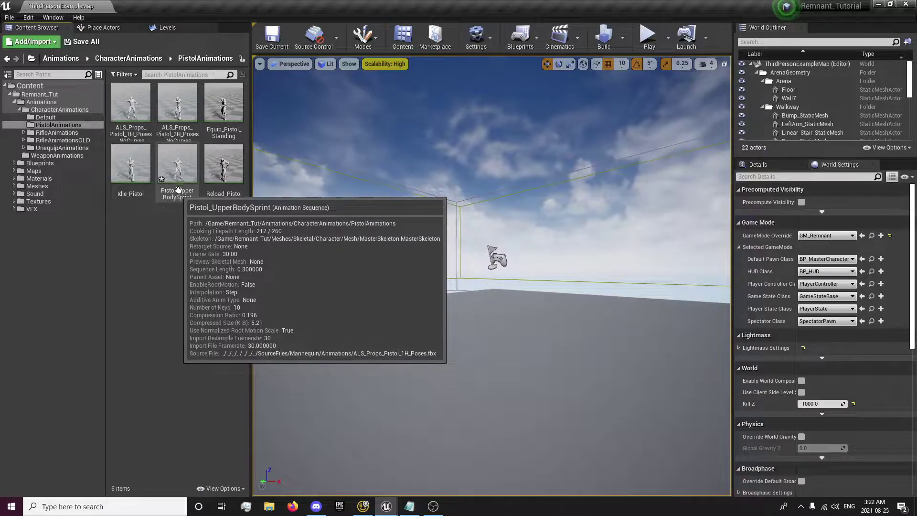
Step: Open Pistol_UpperBodySprint, pause it, and remove frames 4 through 10
double_click(176, 193)
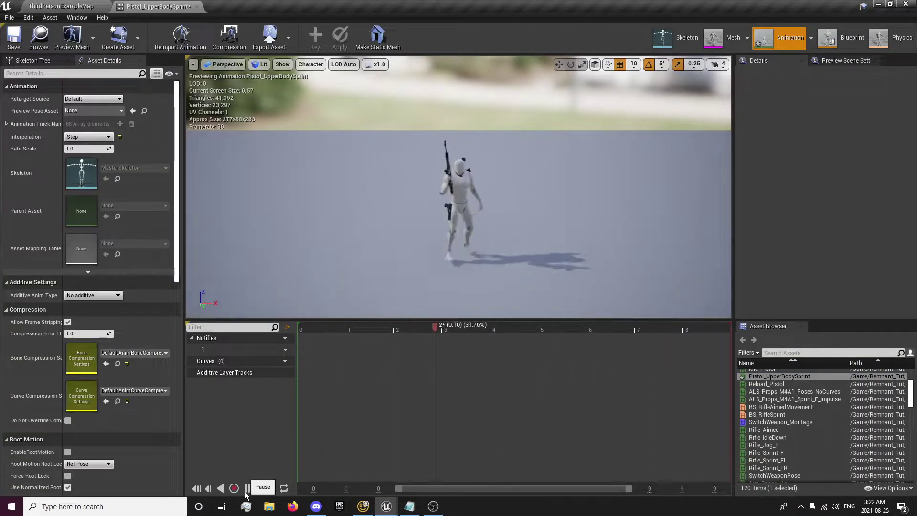
left_click(247, 487)
left_click_drag(643, 328, 275, 339)
left_click_drag(334, 342, 459, 356)
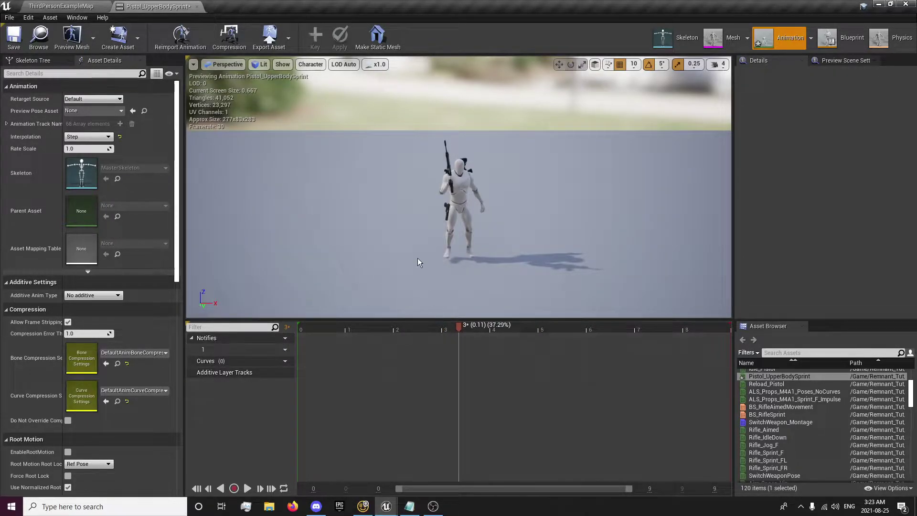
right_click(464, 327)
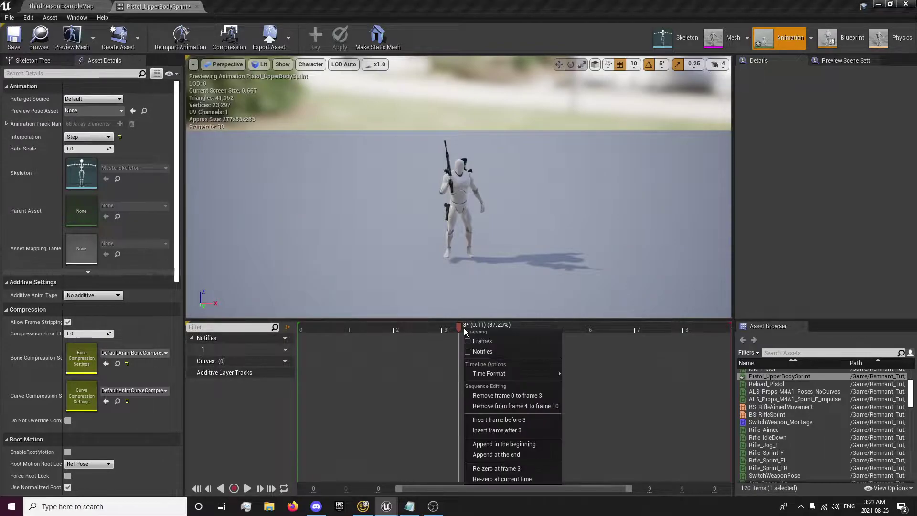
left_click(503, 407)
Step: Remove frames 0 to 3 to leave a single-frame pose, then save the animation
left_click_drag(300, 329, 649, 325)
right_click(649, 325)
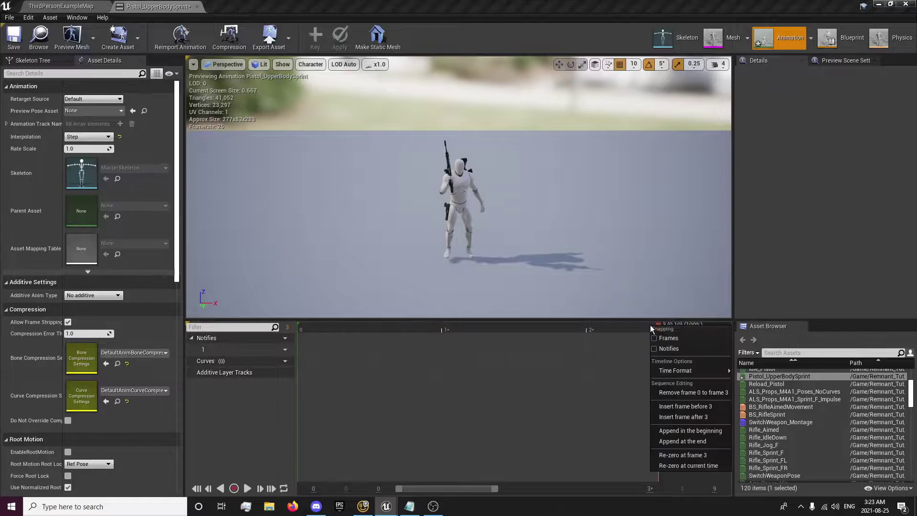
left_click(695, 392)
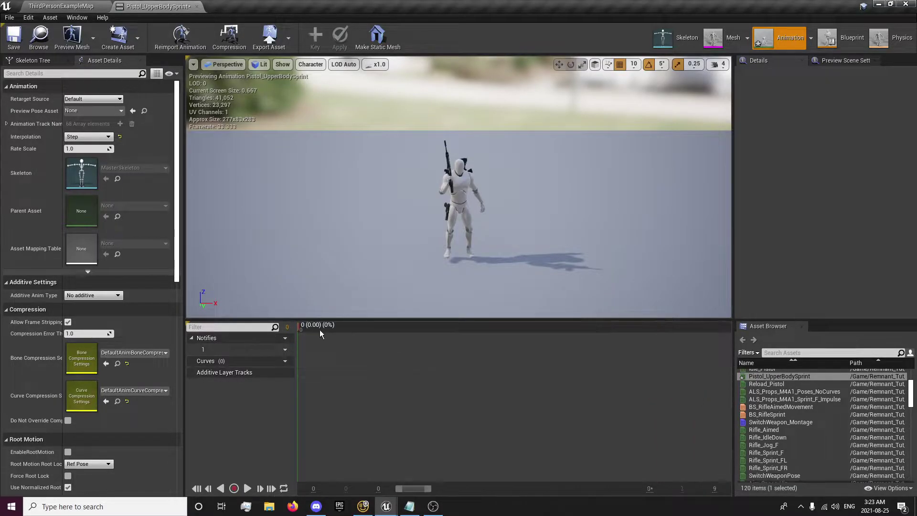
left_click_drag(302, 326, 388, 326)
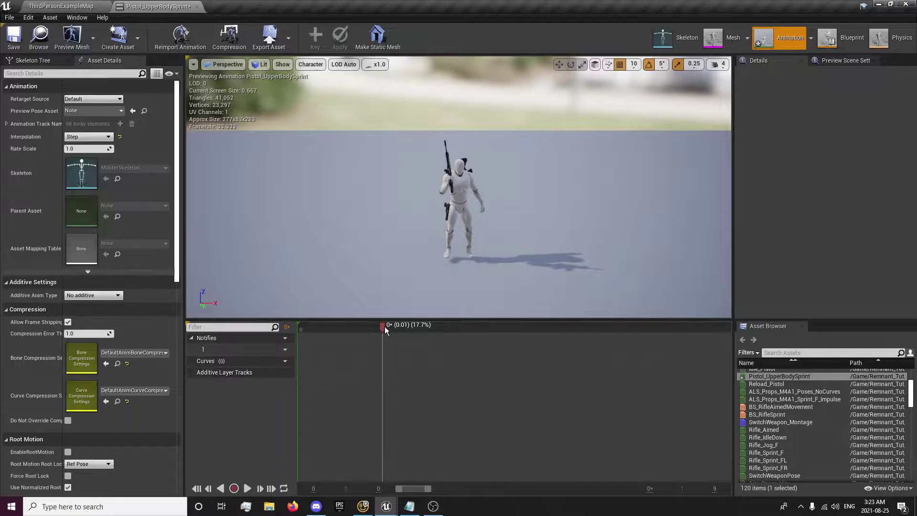
left_click_drag(379, 331, 300, 330)
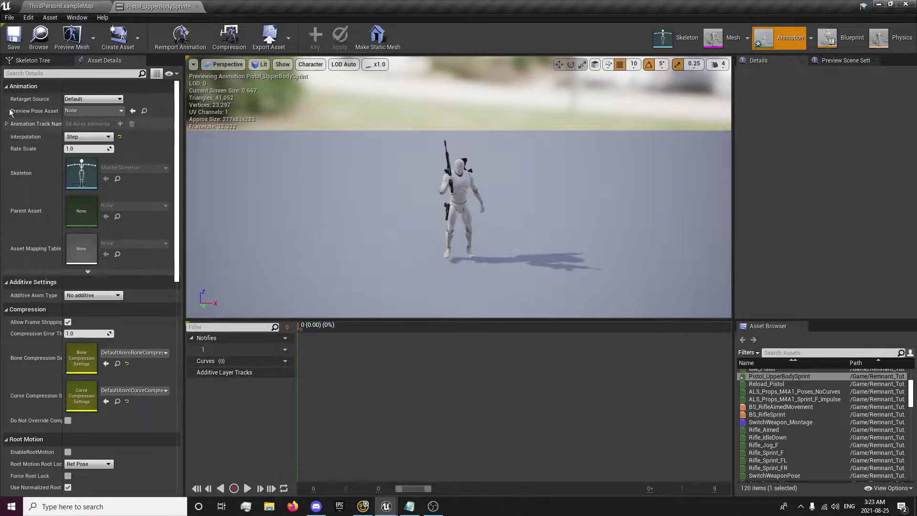
left_click(18, 49)
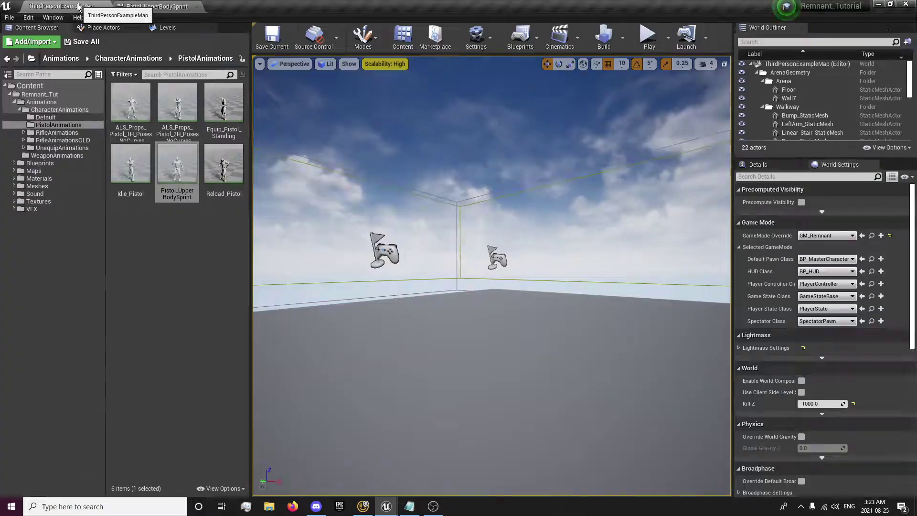
Step: Open Rifle_Sprint_F from the RifleAnimations folder in its own editor window
left_click(78, 6)
left_click(143, 61)
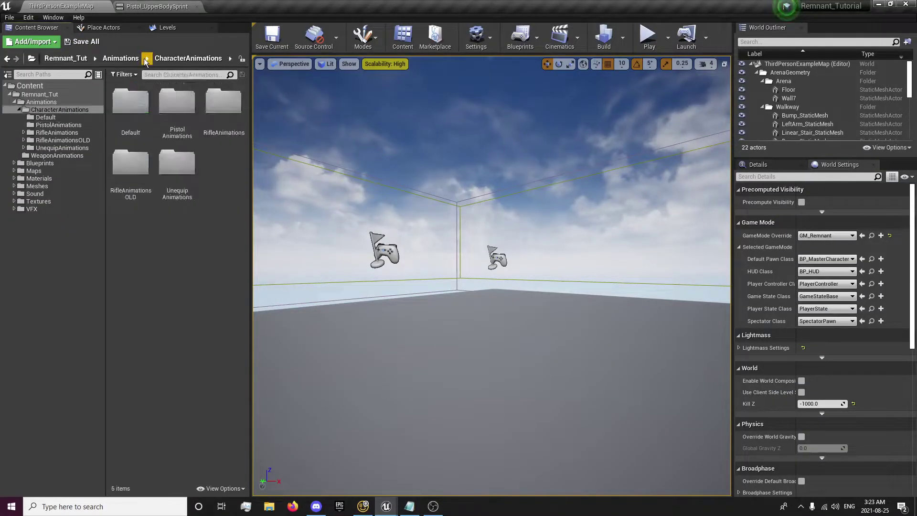
double_click(213, 121)
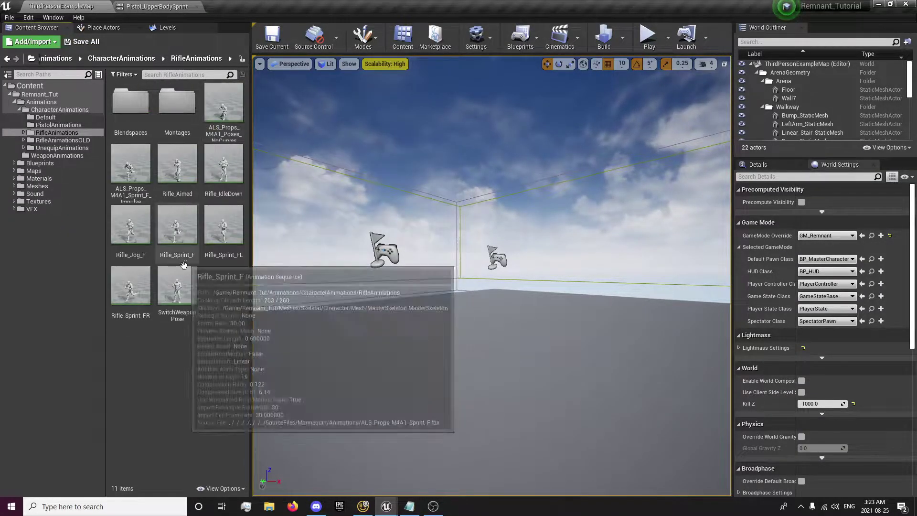
right_click(187, 227)
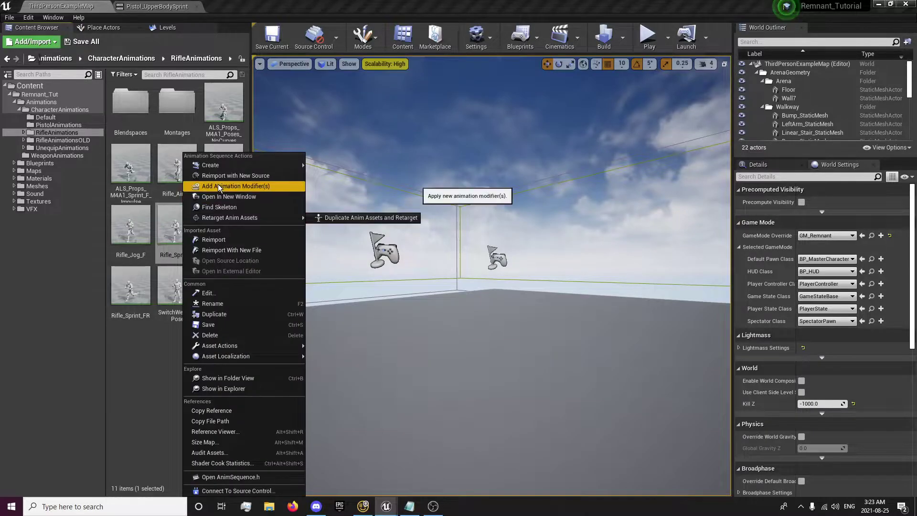
left_click(216, 198)
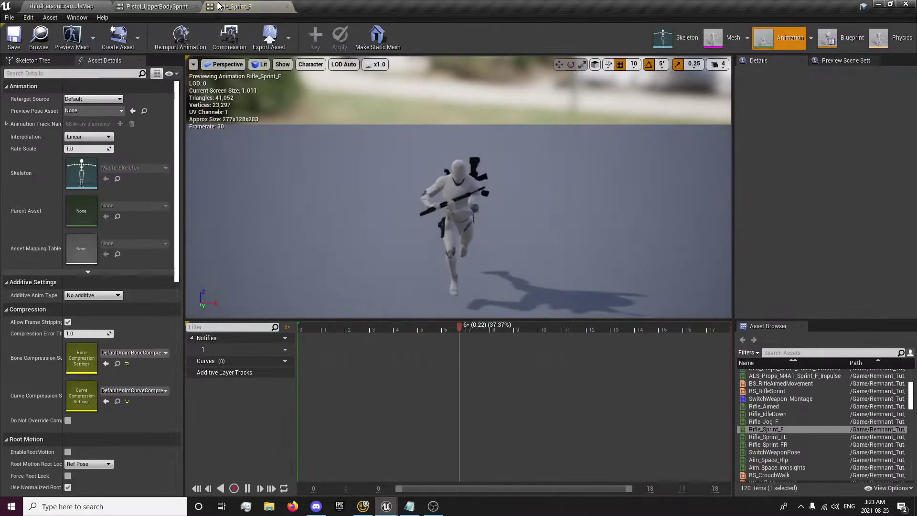
Step: Go back up to the Animations folder and open the MasterAnimBP animation blueprint
left_click(199, 5)
left_click(61, 6)
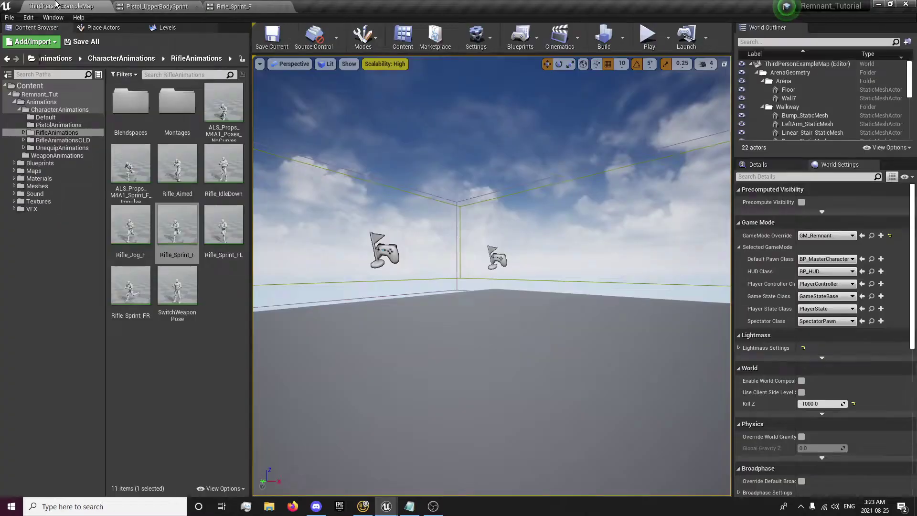
left_click(124, 58)
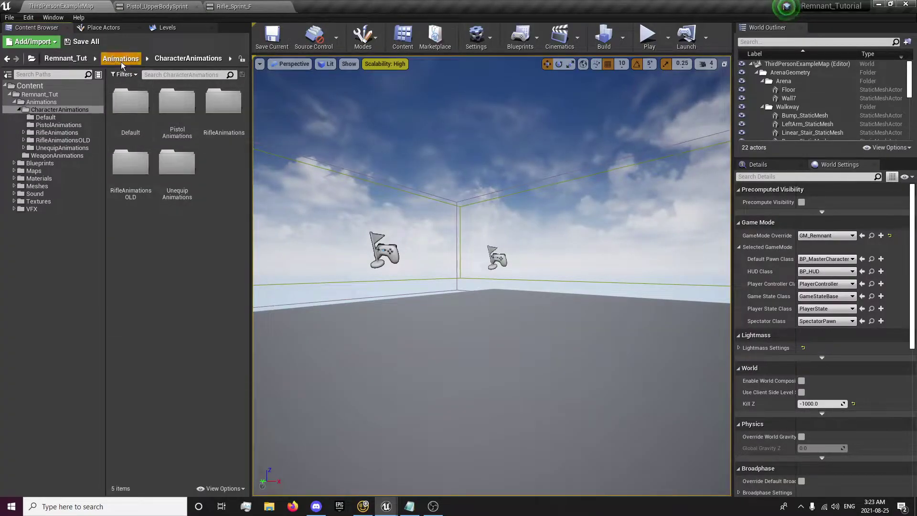
left_click(120, 58)
double_click(219, 111)
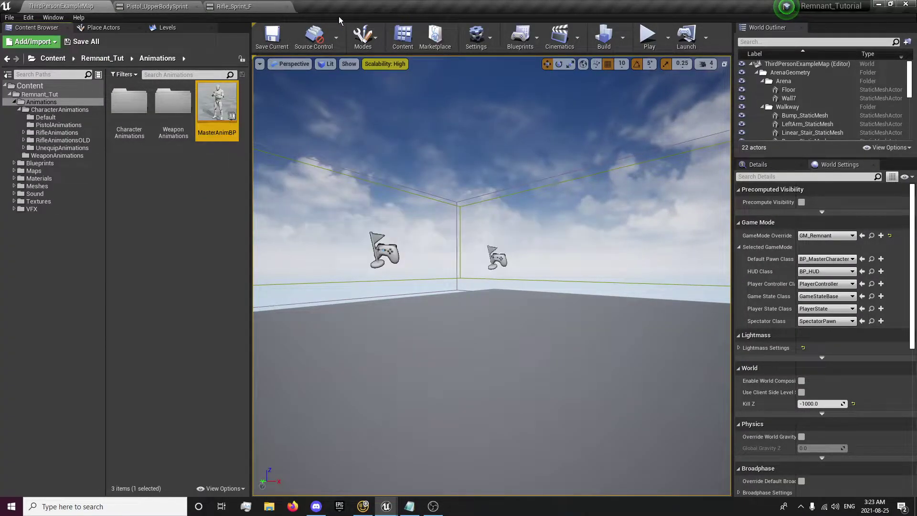
Step: Add a Layered blend per bone node and wire it into Output Pose
scroll(352, 289, "down", 4)
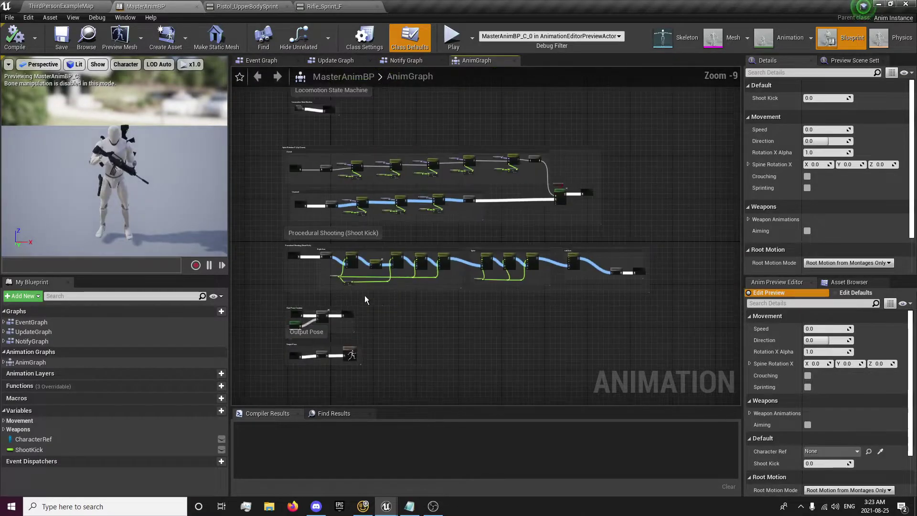
right_click_drag(409, 352, 365, 217)
scroll(377, 191, "up", 6)
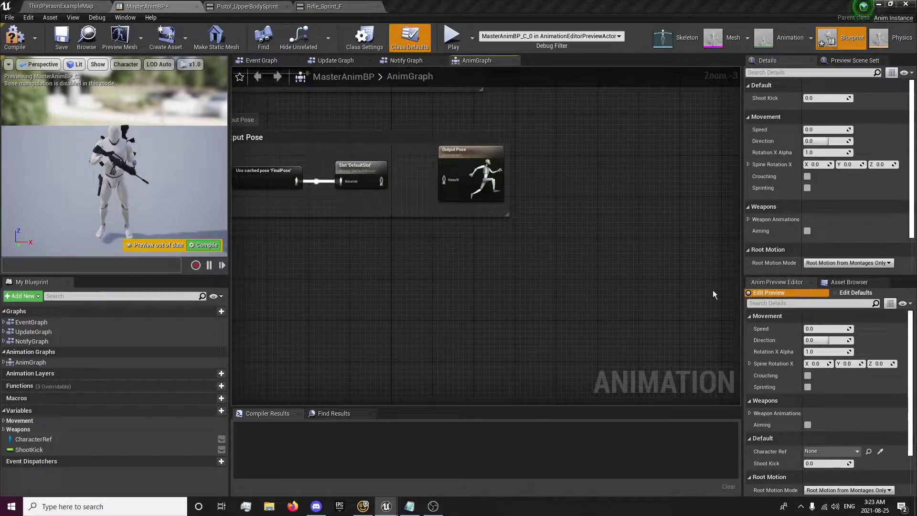
right_click(392, 291)
type("layered blend")
key("Return")
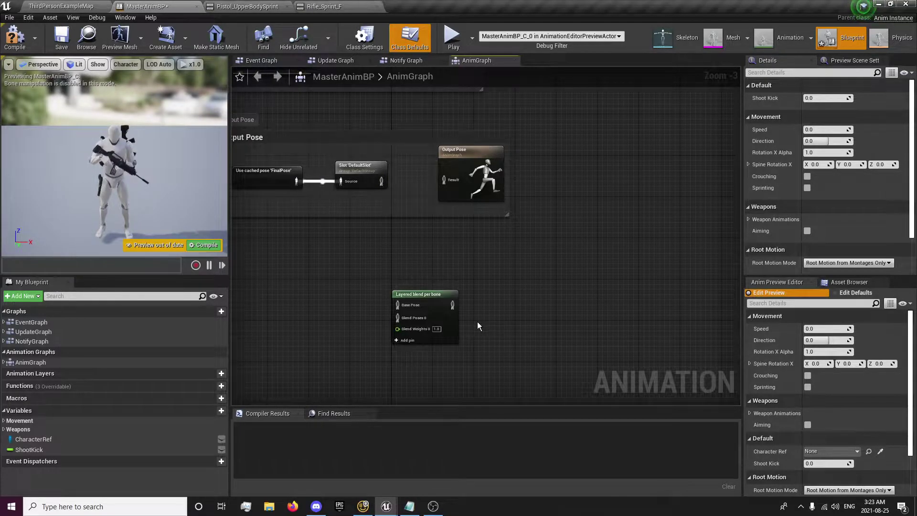
left_click_drag(453, 304, 444, 182)
right_click_drag(394, 265, 486, 223)
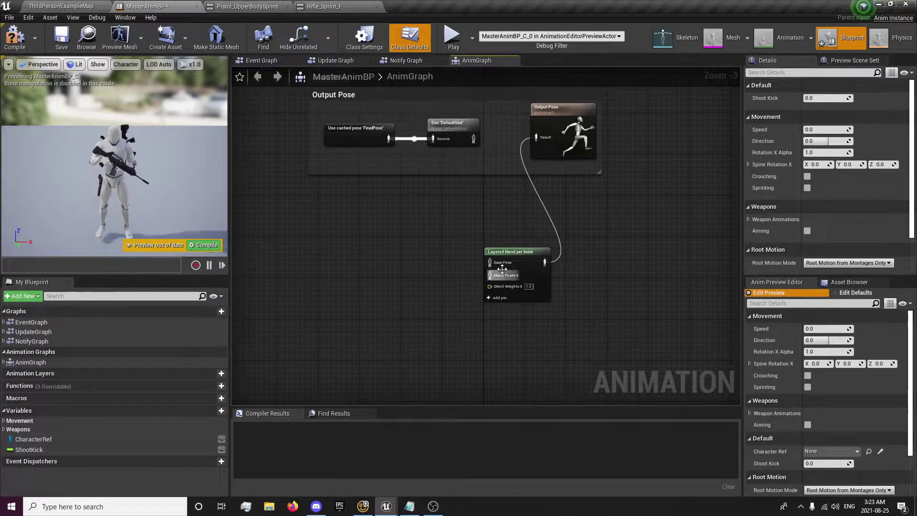
Step: Attach Play Rifle_Sprint_F to the blend node's Base Pose
left_click_drag(497, 265, 412, 233)
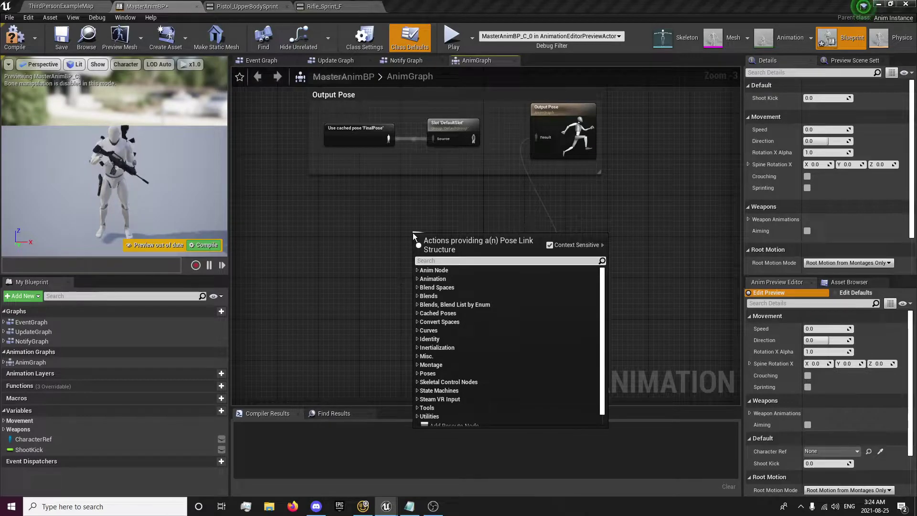
type("rifle sprint")
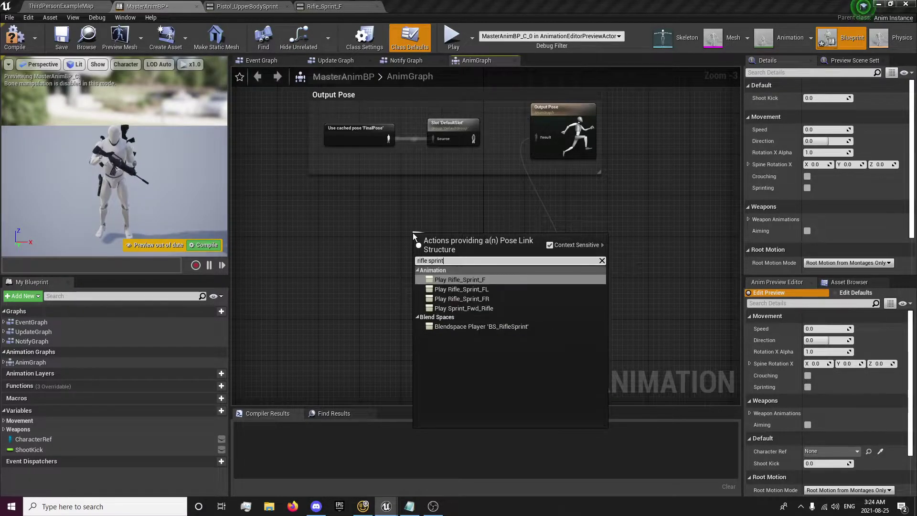
key("Return")
left_click_drag(443, 245, 406, 259)
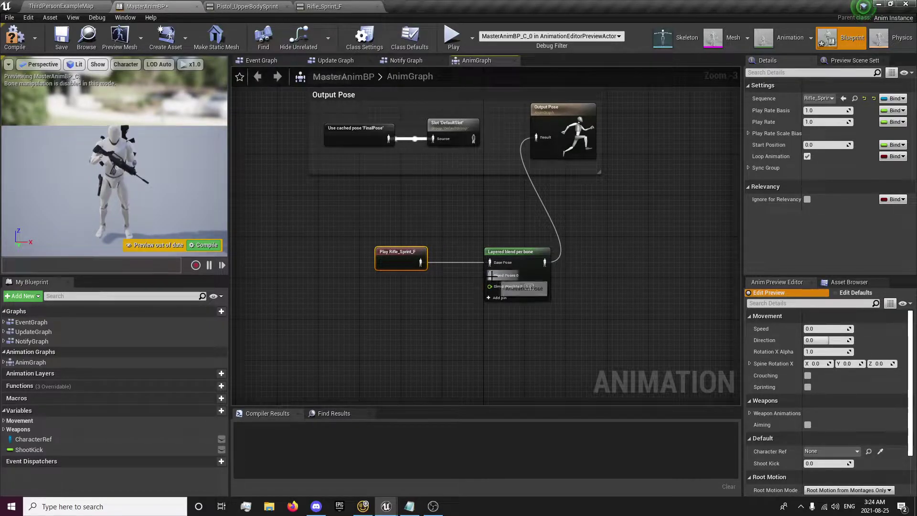
Step: Attach Play Pistol_UpperBodySprint to Blend Poses 0 and compile the blueprint
left_click_drag(489, 275, 431, 306)
type("pistol")
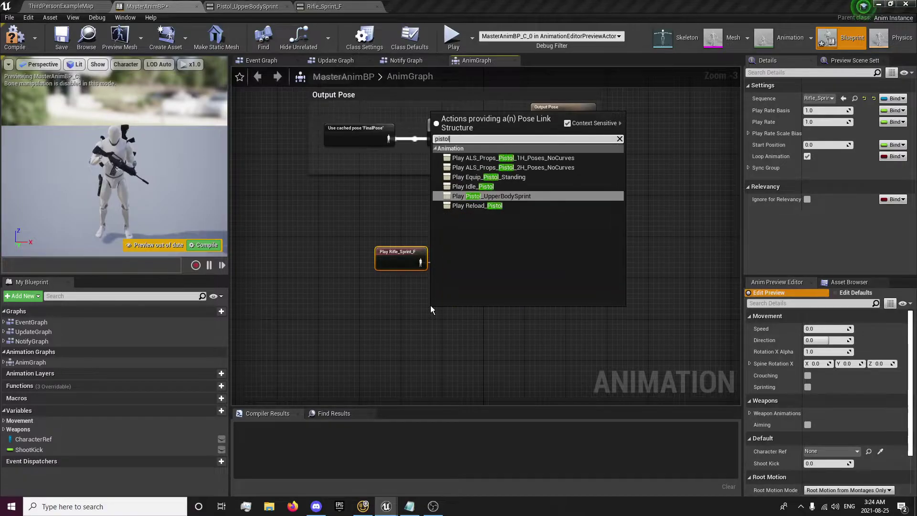
type("_upper")
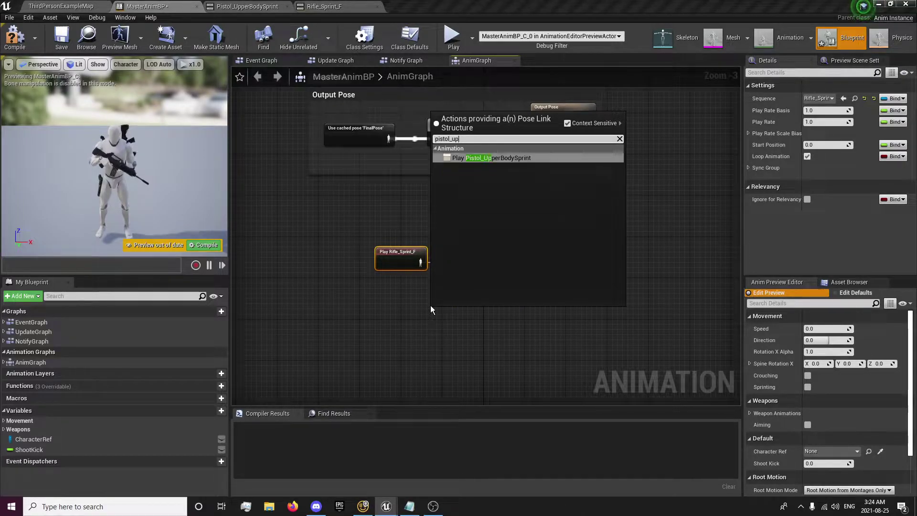
key("Return")
left_click_drag(436, 311, 358, 281)
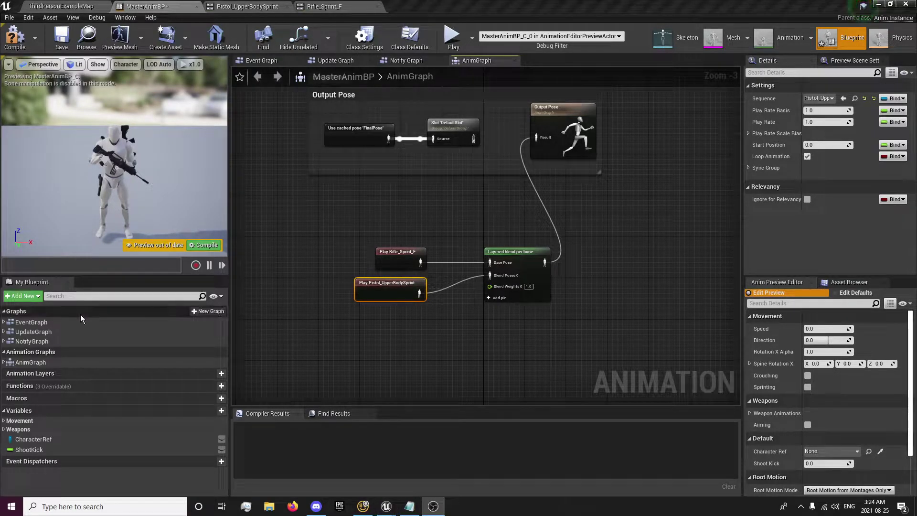
left_click(11, 43)
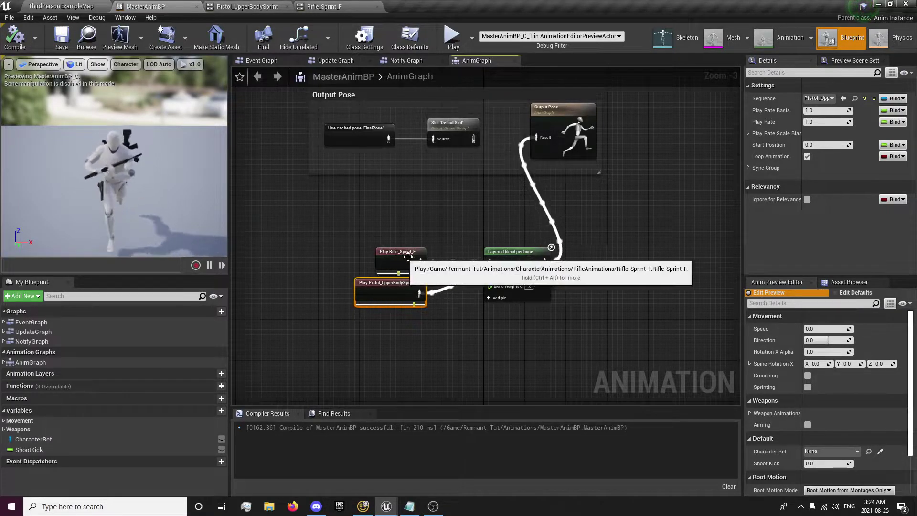
Step: Add a clavicle_r branch filter (depth 3) and enable Mesh Space Scale Blend
left_click(509, 258)
left_click(859, 122)
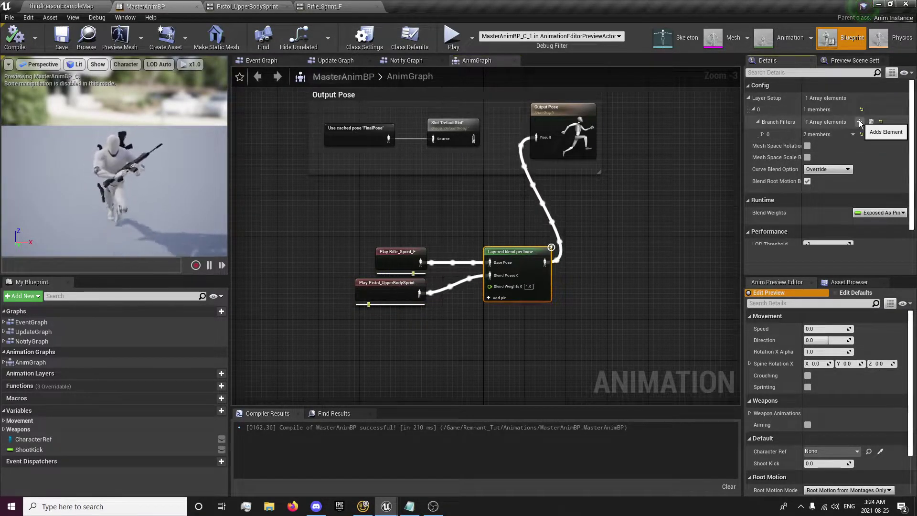
left_click(821, 134)
left_click(827, 146)
type("spine")
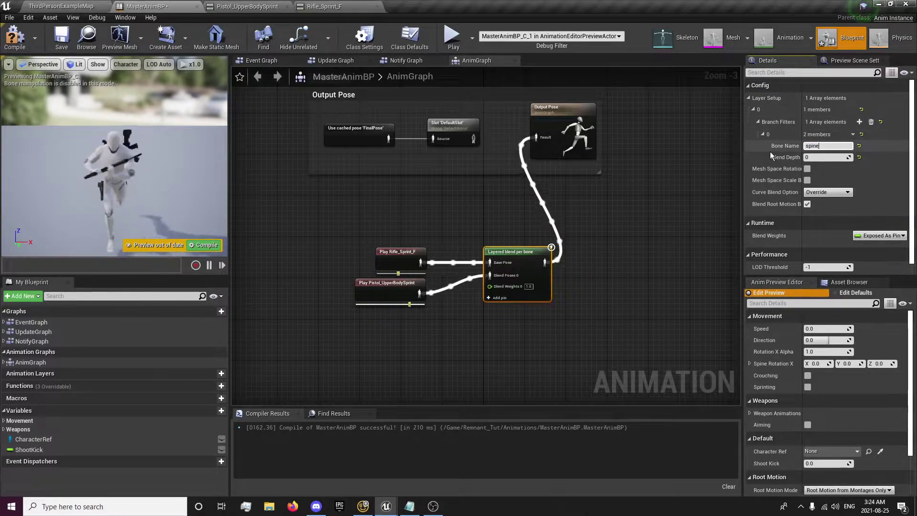
key("BackSpace")
key("BackSpace")
key("BackSpace")
key("BackSpace")
type("clavicle_")
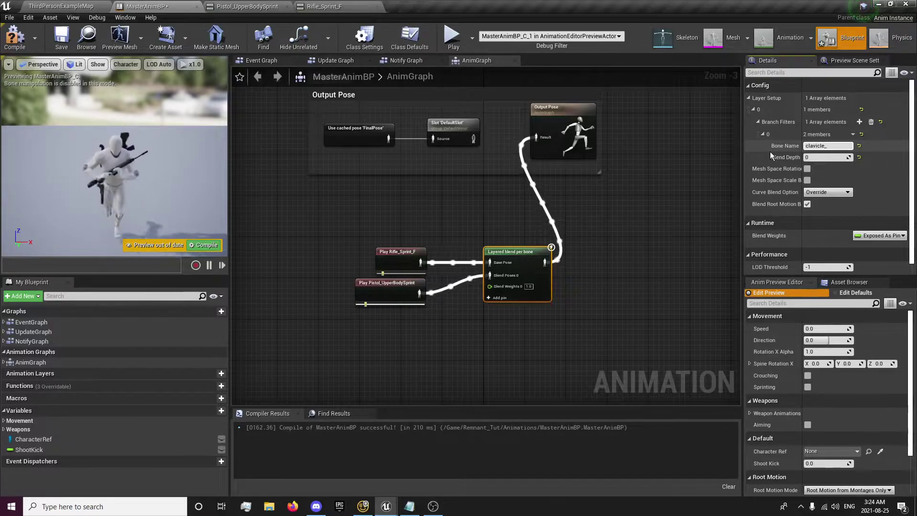
type("r")
key("Return")
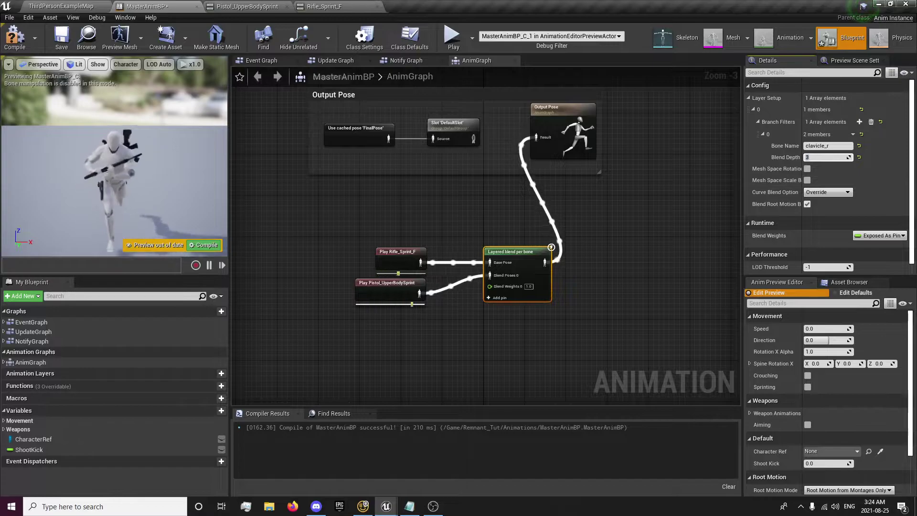
left_click(807, 180)
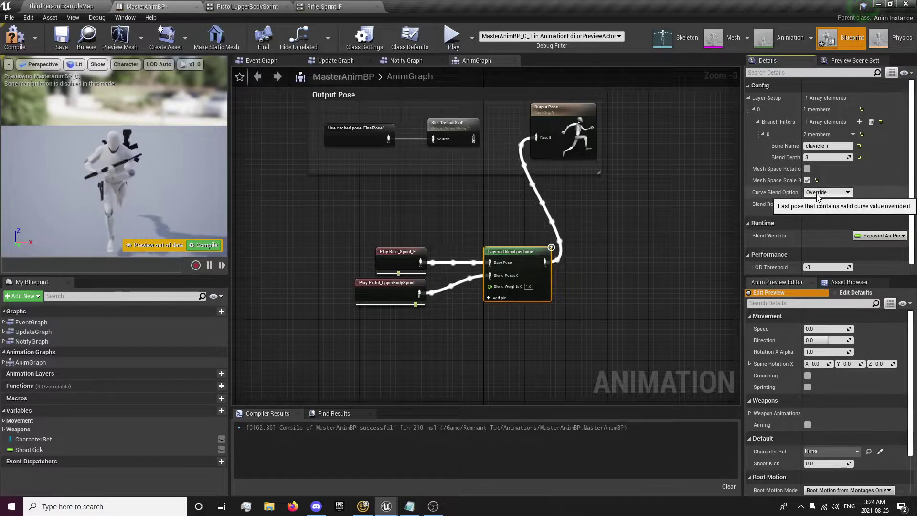
Step: Add a second branch filter clavicle_l with blend depth 2, then compile and save
left_click(859, 122)
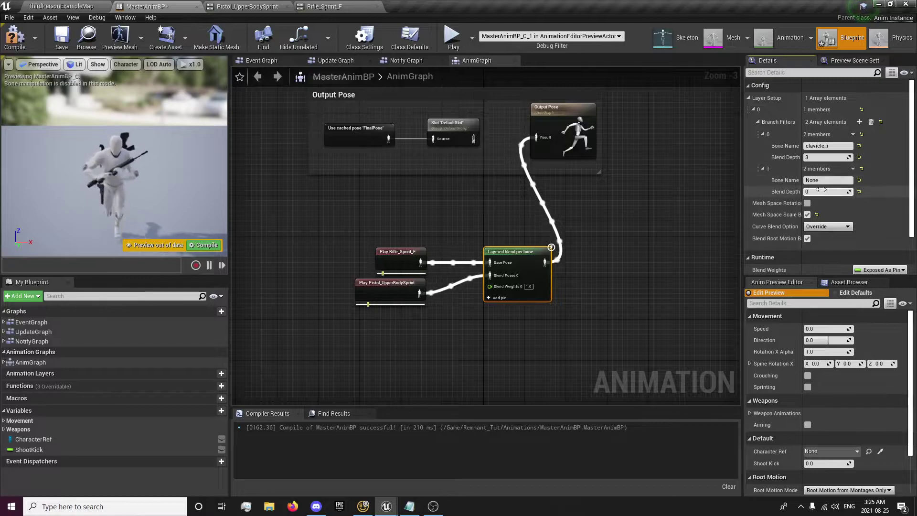
type("clavicle_")
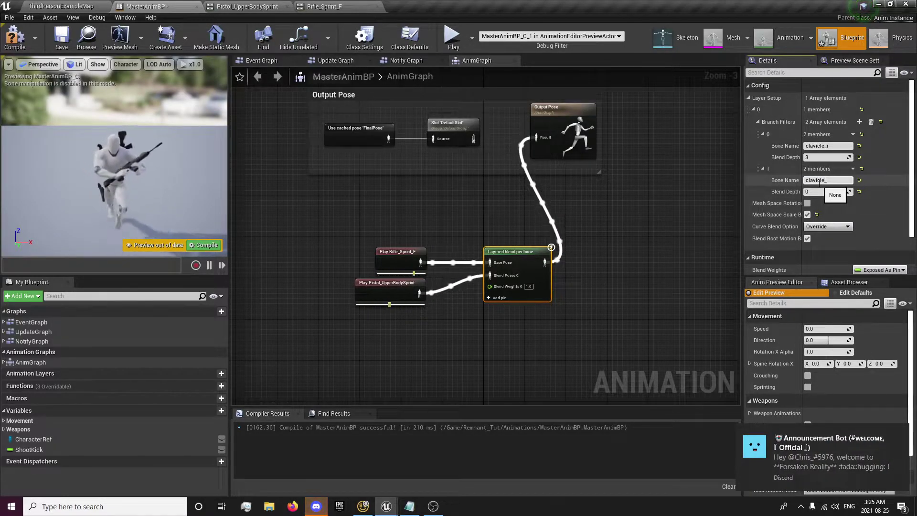
type("l")
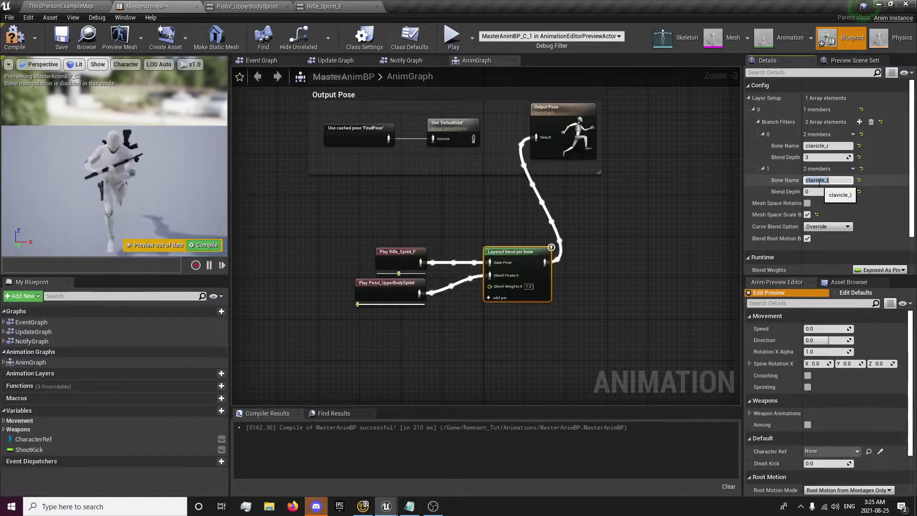
left_click(810, 191)
type("2")
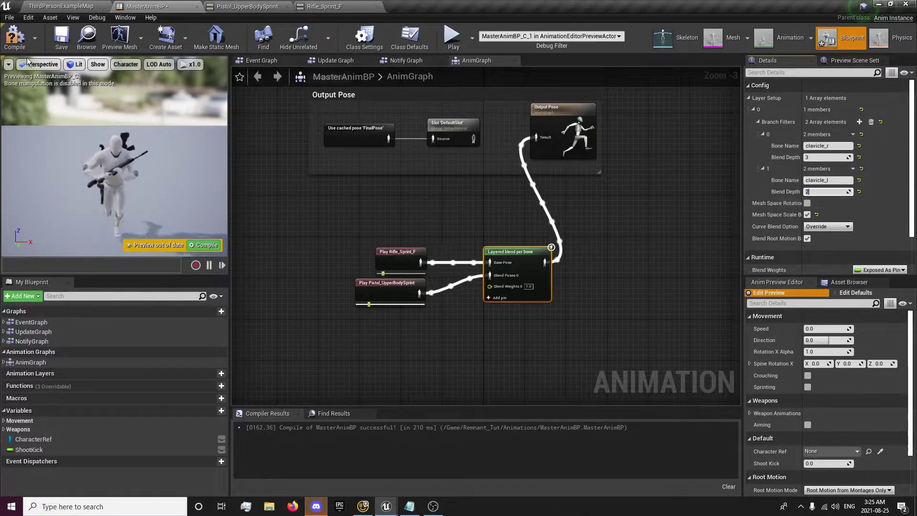
left_click(15, 38)
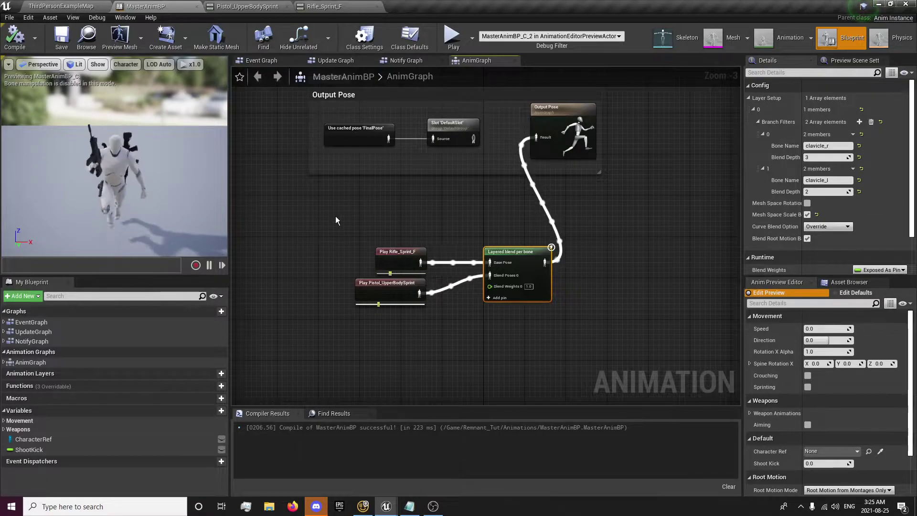
Step: Comment the Play and blend nodes 'Used to record animation blends (Arms)', hiding the zoomed-out bubble
left_click_drag(335, 216, 526, 339)
type("cUsed to record ")
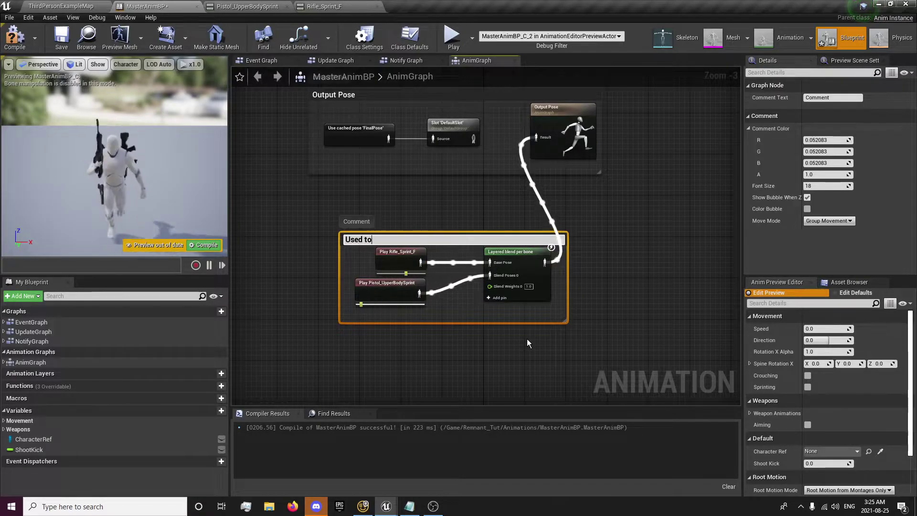
type("animat")
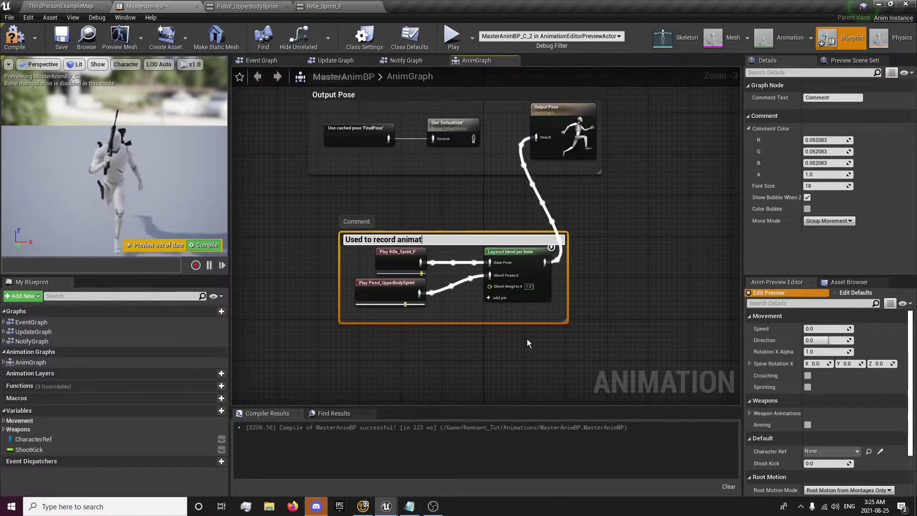
type("ion blend")
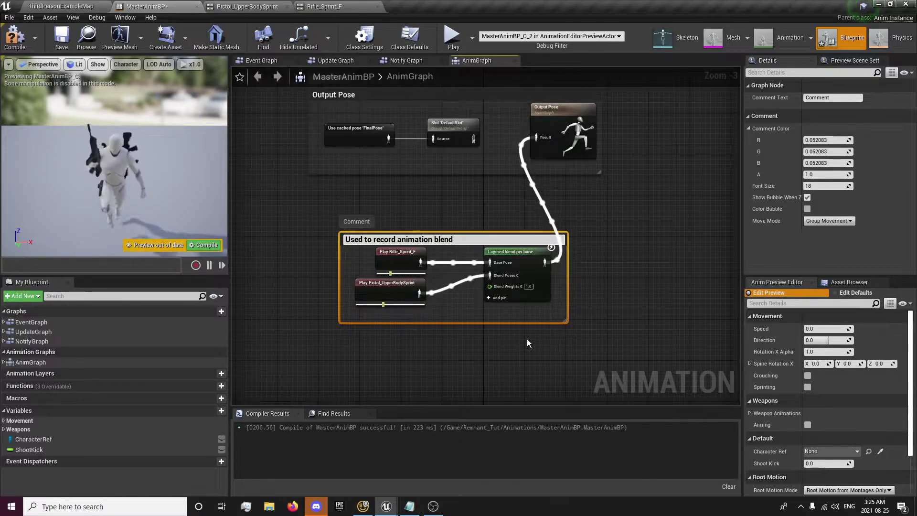
type("s (Arms)")
key("Return")
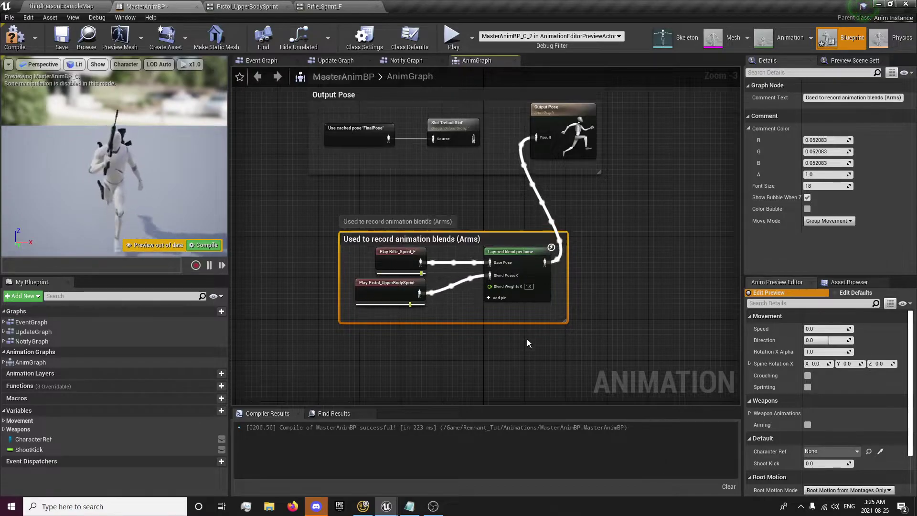
left_click(807, 197)
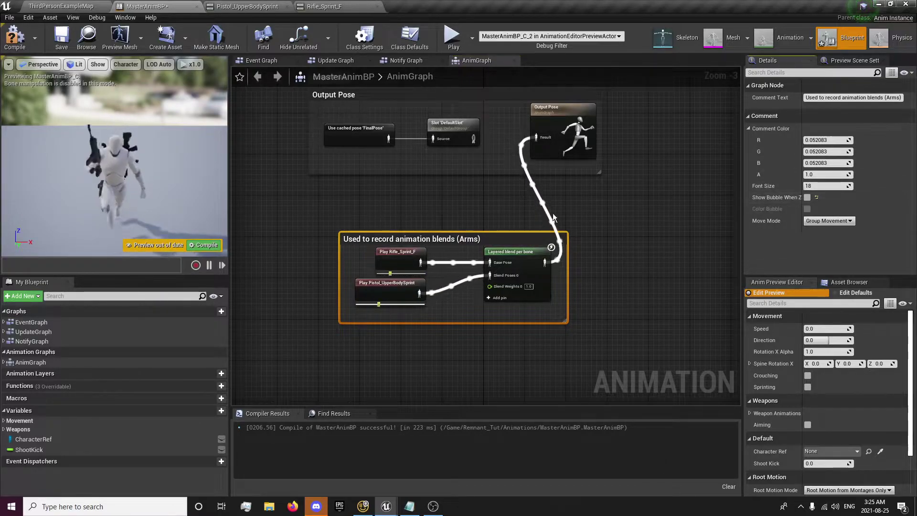
Step: Shift the comment box left and extend its title to '(Blends locomotion nicely for Arms)'
left_click_drag(459, 239, 415, 244)
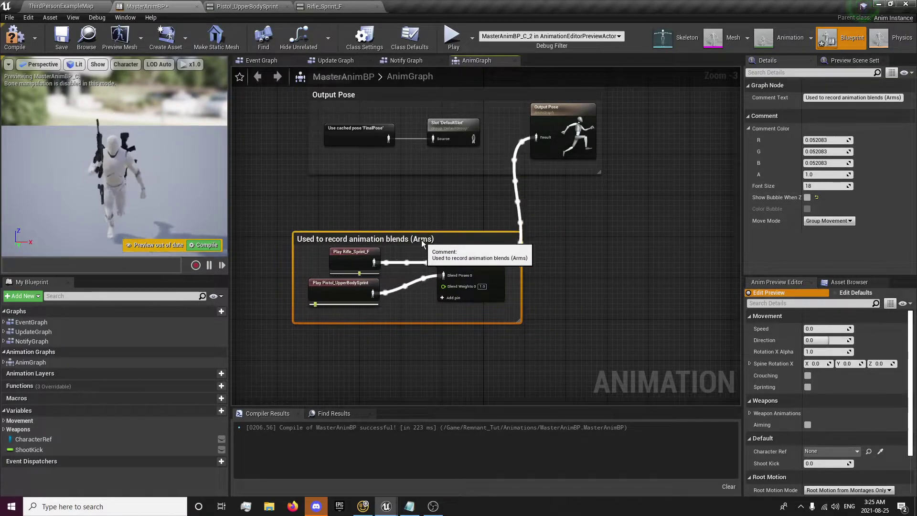
double_click(415, 240)
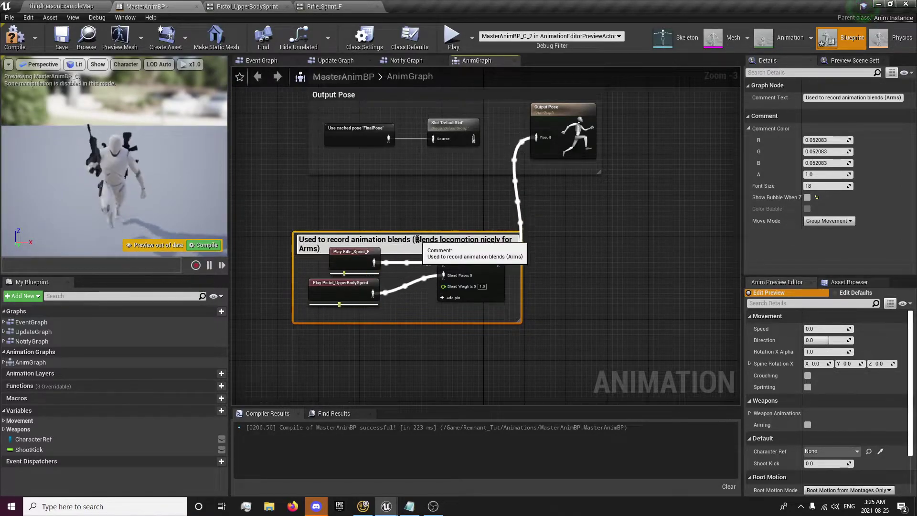
key("Return")
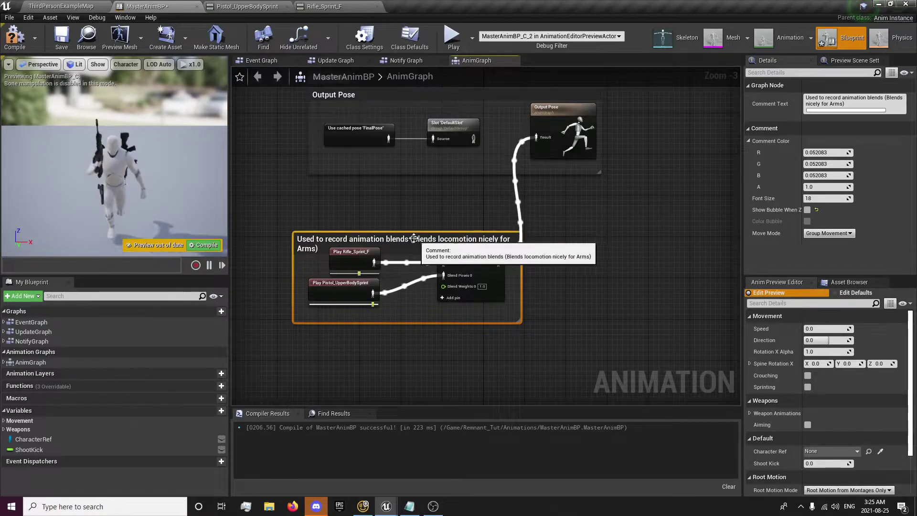
Step: Duplicate the Layered blend per bone node and wire both sprint poses into the copy
left_click(485, 271)
key("ctrl+c")
key("ctrl+v")
right_click_drag(416, 352, 409, 283)
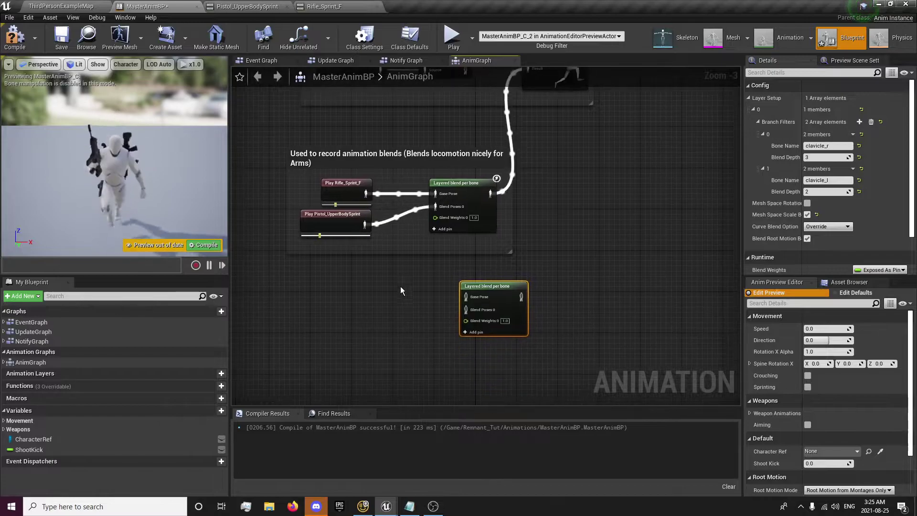
left_click_drag(364, 225, 466, 309, "ctrl")
left_click_drag(366, 194, 466, 296, "ctrl")
Step: Set the copy's bone filter to spine_01, drop clavicle_l, connect it to Output Pose and compile
left_click(821, 145)
type("spine_01")
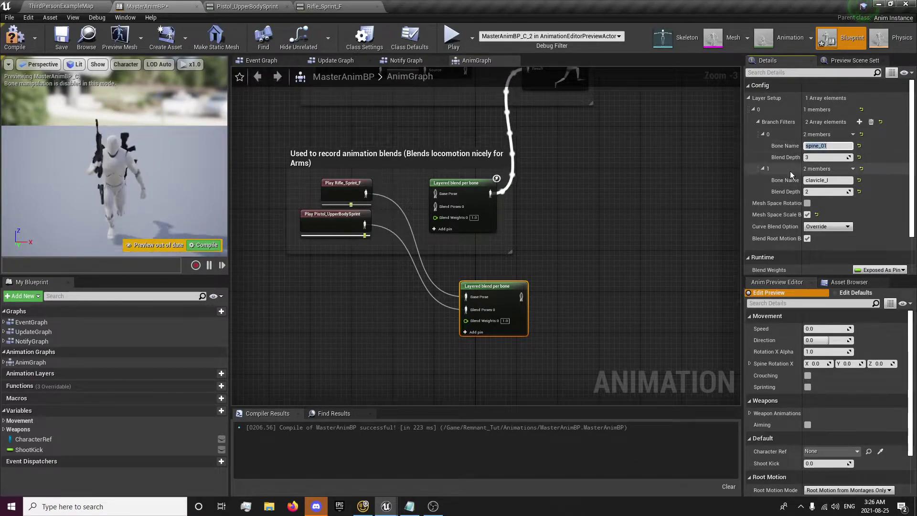
left_click(852, 169)
left_click(867, 187)
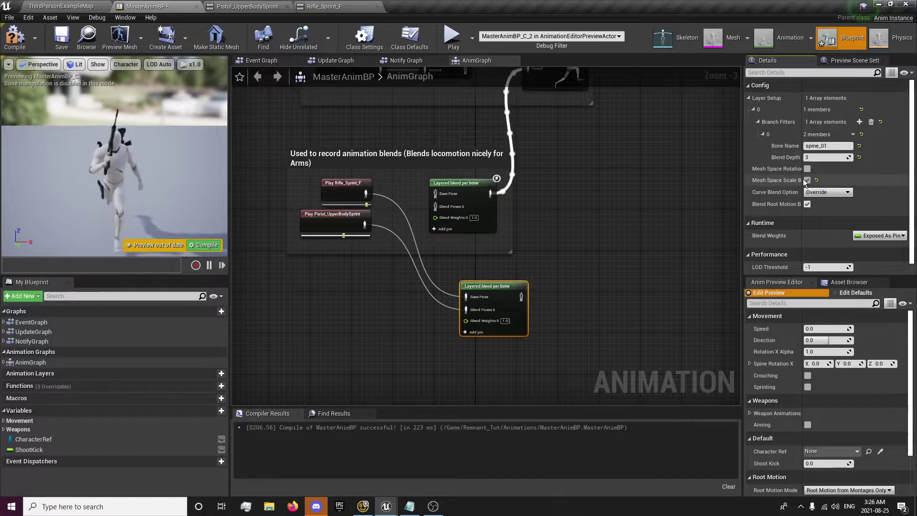
left_click_drag(521, 296, 532, 231)
right_click_drag(403, 357, 425, 236)
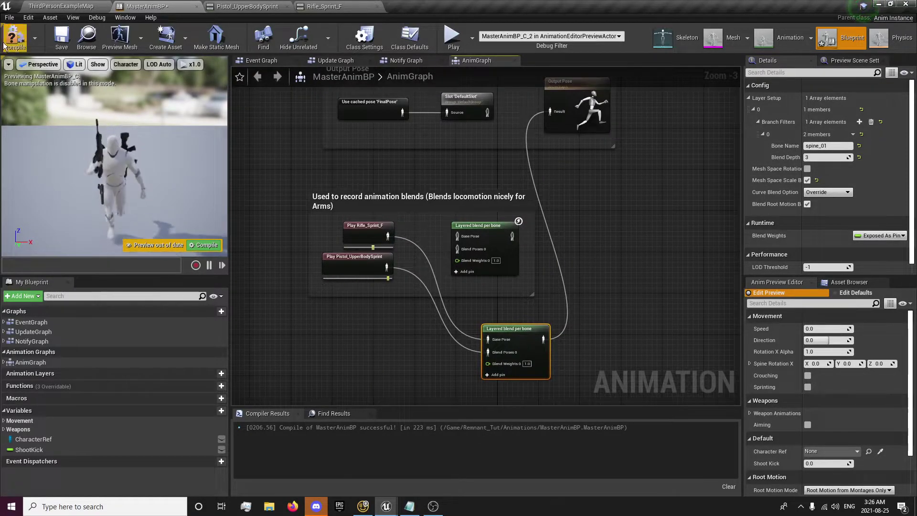
left_click(32, 42)
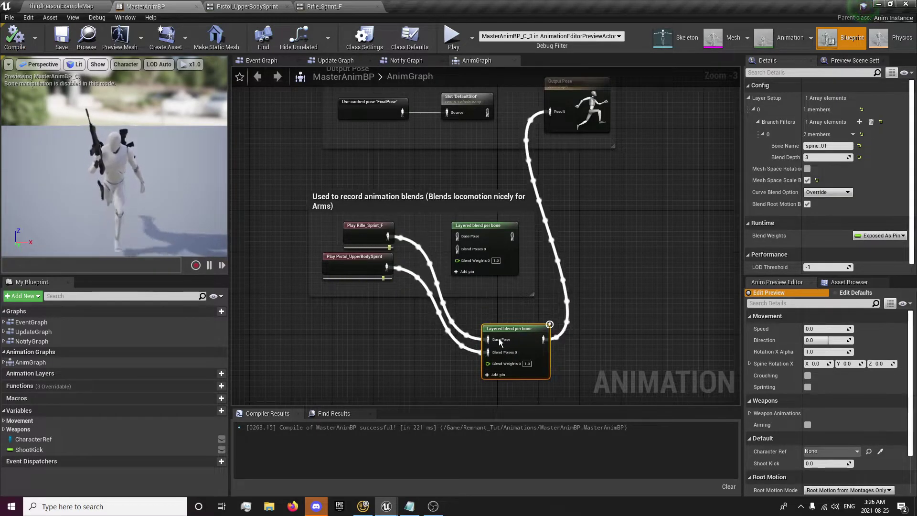
Step: Comment the copied blend node 'normal upper/lower body blending'
left_click_drag(519, 344, 499, 328)
right_click_drag(510, 340, 513, 341)
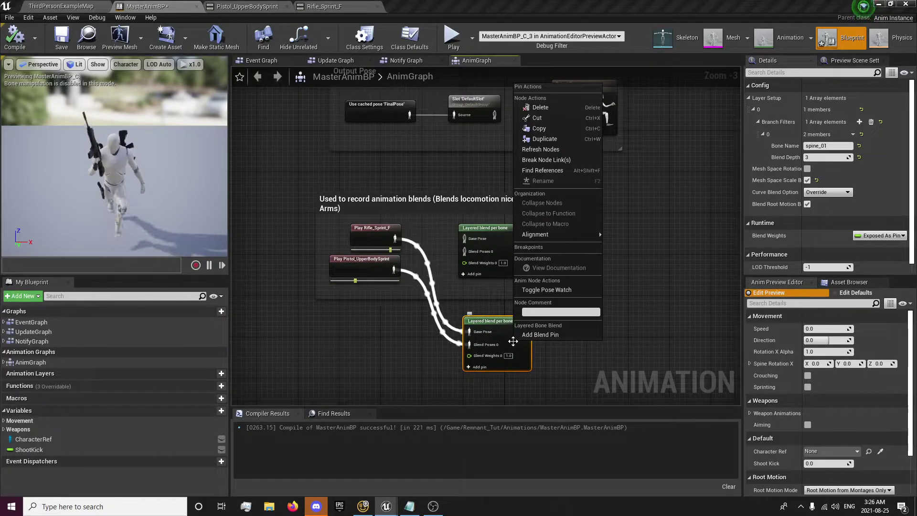
left_click(544, 312)
type("norm")
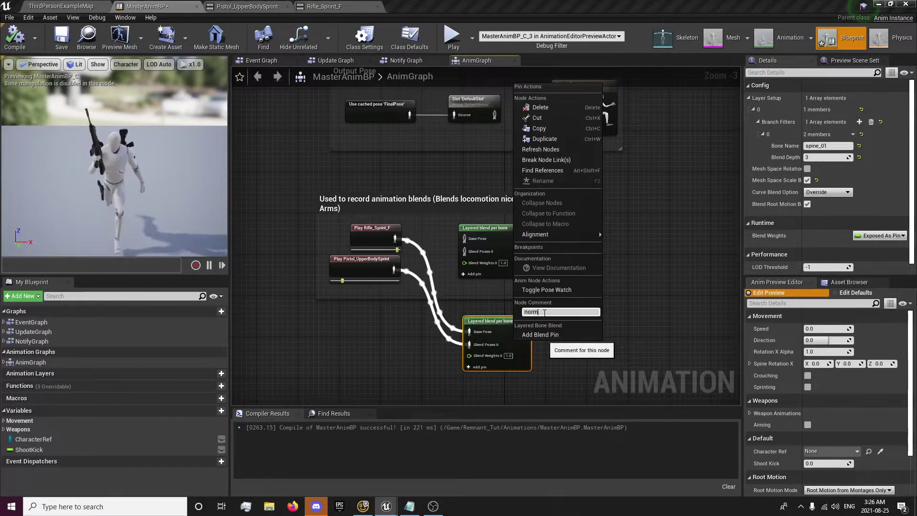
type("al upper/lower bo")
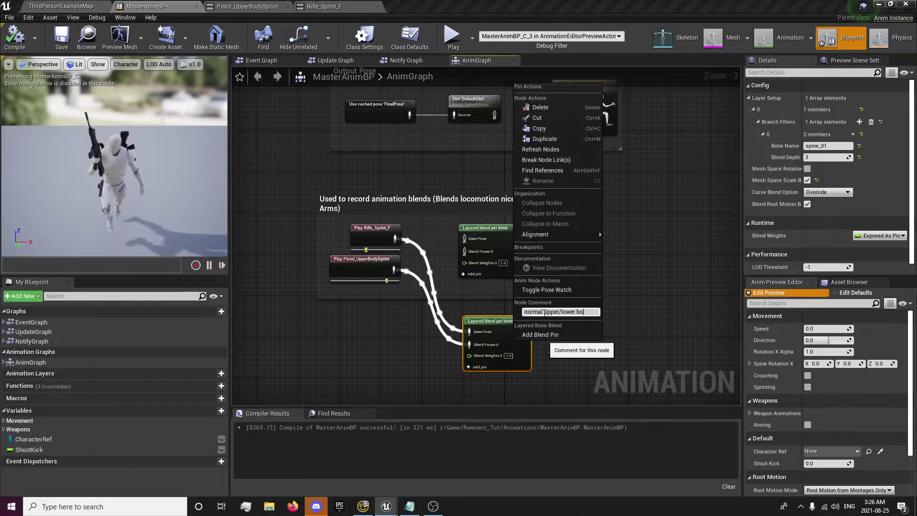
type("dy blending")
key("Return")
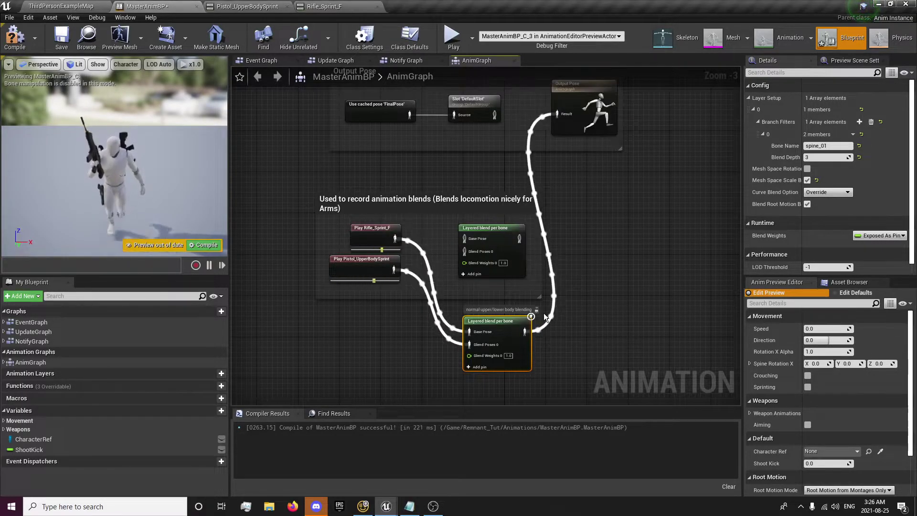
Step: Rewire both sprint poses and Output Pose to the original blend node, then compile and save
left_click(406, 292)
left_click_drag(395, 238, 469, 240)
left_click_drag(393, 270, 464, 251)
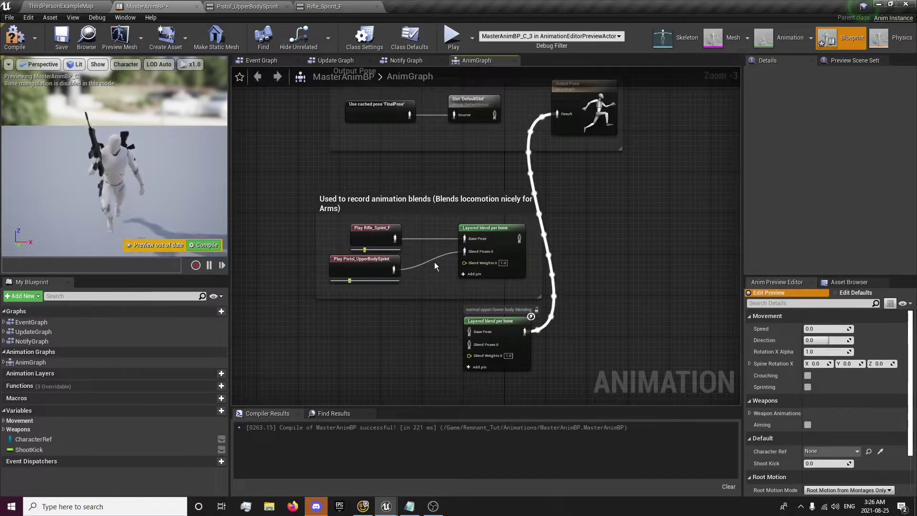
left_click_drag(567, 129, 561, 114)
left_click(16, 45)
left_click(63, 42)
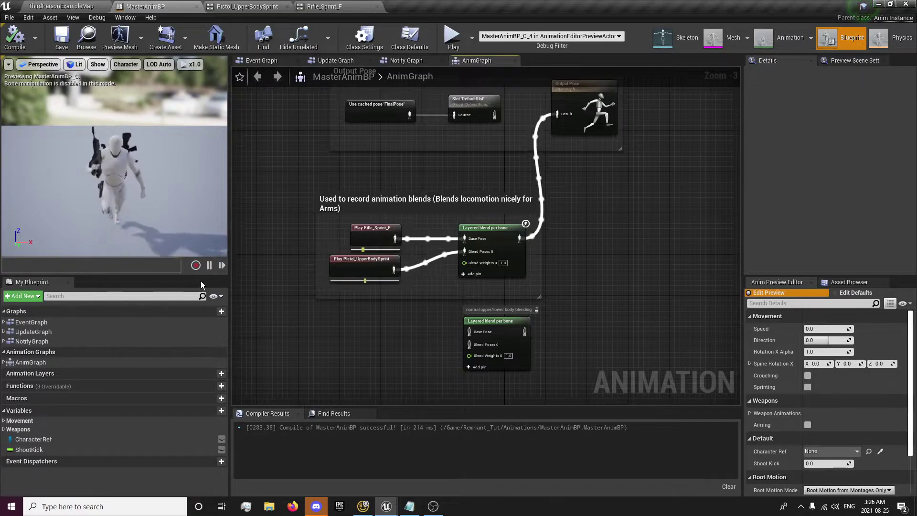
Step: Start a preview recording and choose Remnant_Tut > Animations > CharacterAnimations > PistolAnimations as its location
left_click(195, 266)
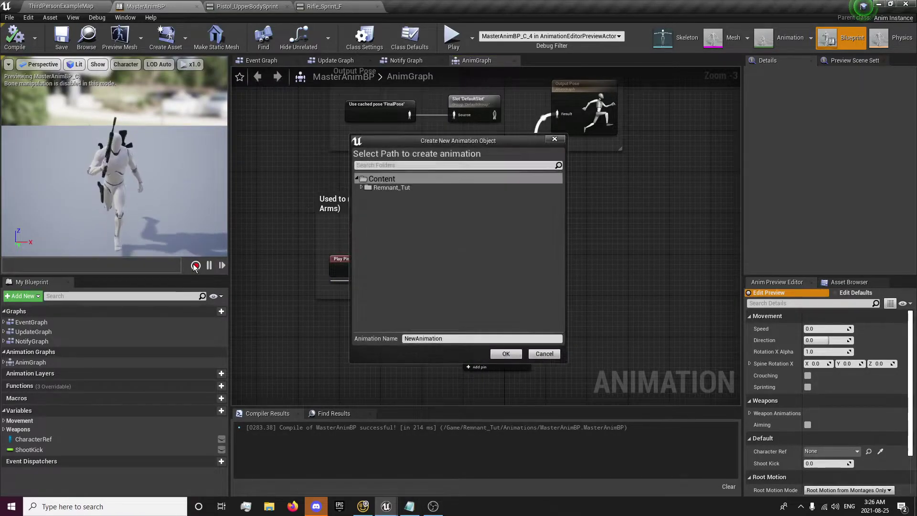
double_click(389, 185)
double_click(391, 195)
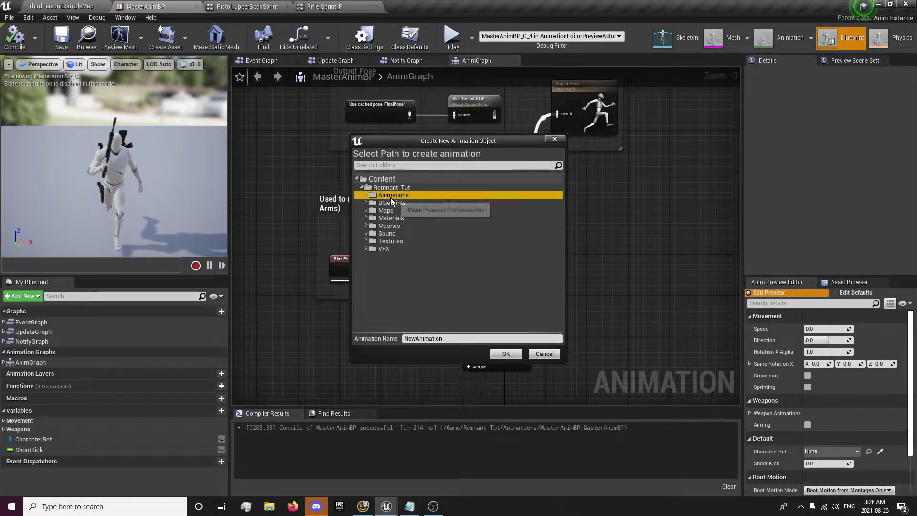
double_click(396, 203)
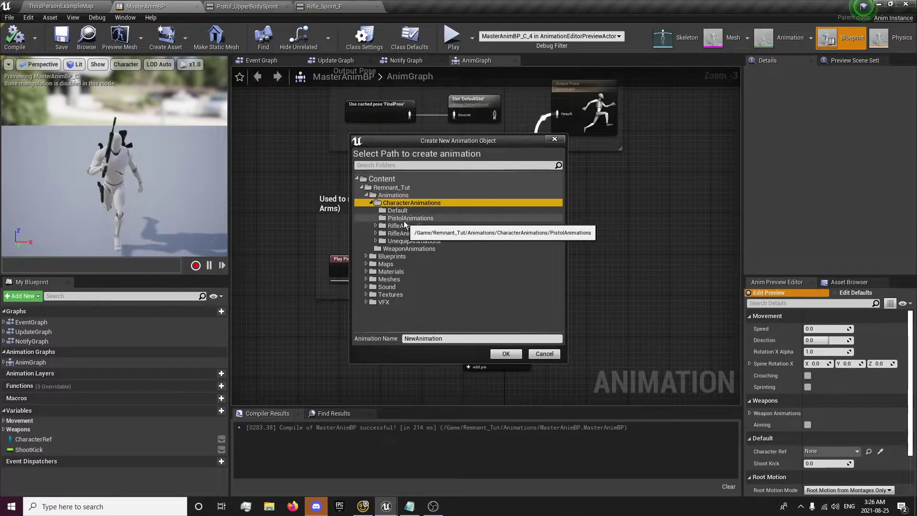
left_click(404, 219)
Step: Record the 112-frame PistolSprint animation, then feed Output Pose from Slot 'DefaultSlot'
left_click(405, 338)
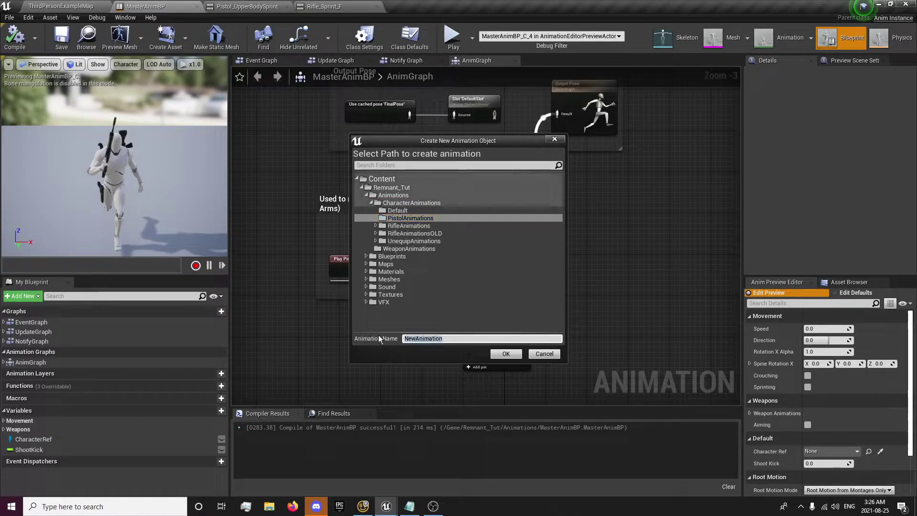
type("Pistol")
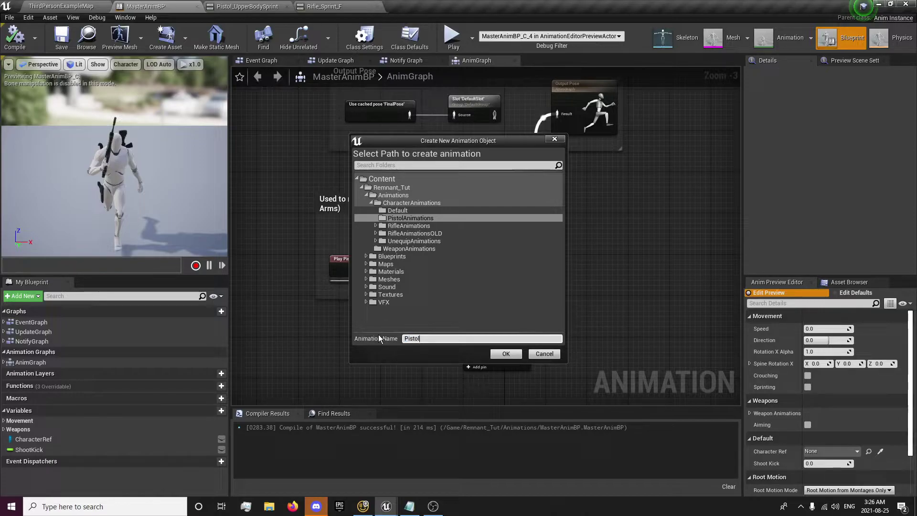
type("Sprint")
left_click(506, 353)
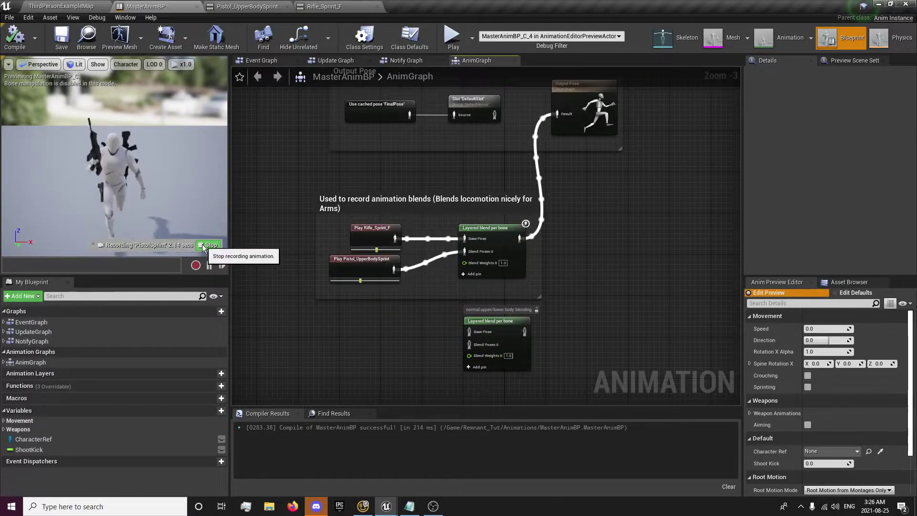
left_click(209, 245)
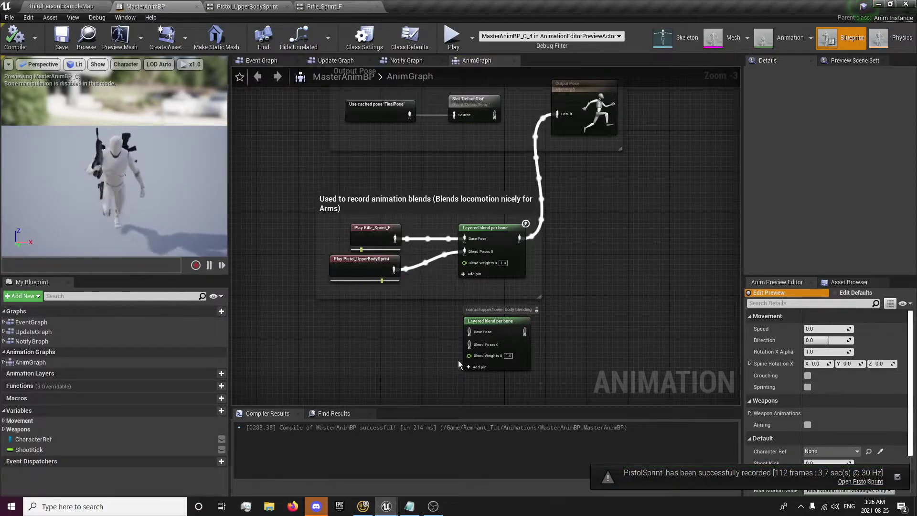
left_click_drag(494, 115, 556, 114)
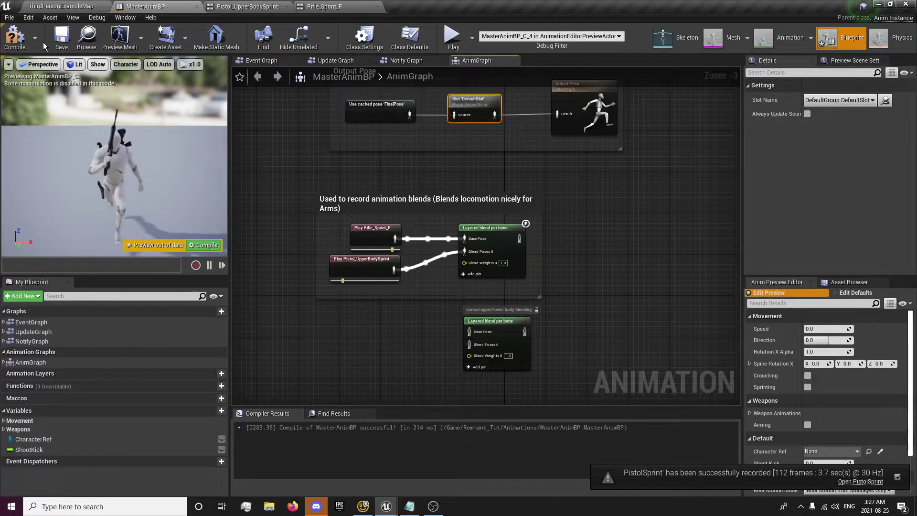
Step: Compile and save MasterAnimBP, then move the comment group and lower blend node down
key("F7")
key("ctrl+s")
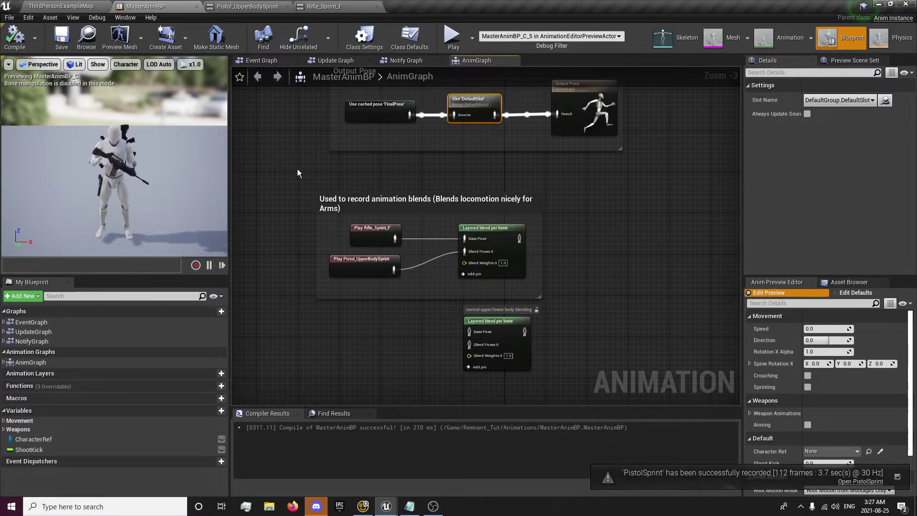
left_click_drag(301, 169, 564, 377)
left_click_drag(499, 235, 576, 297)
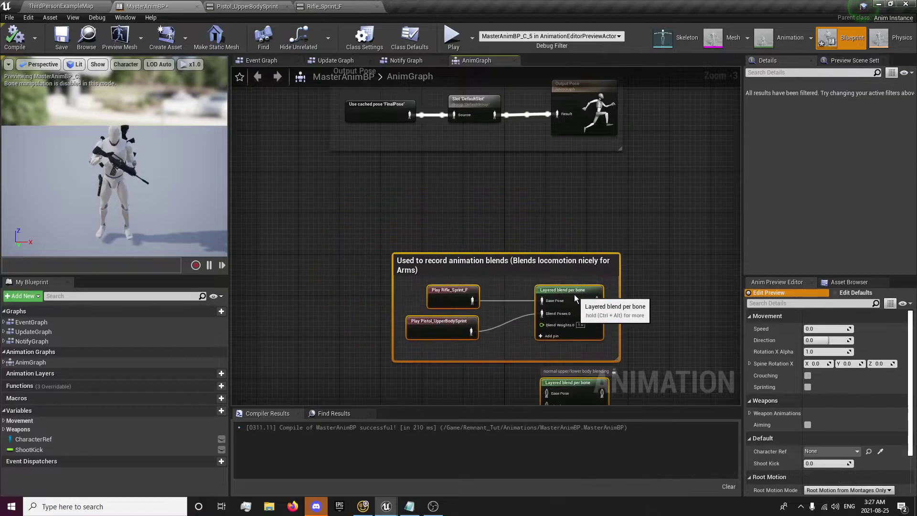
left_click(503, 219)
scroll(503, 218, "down", 3)
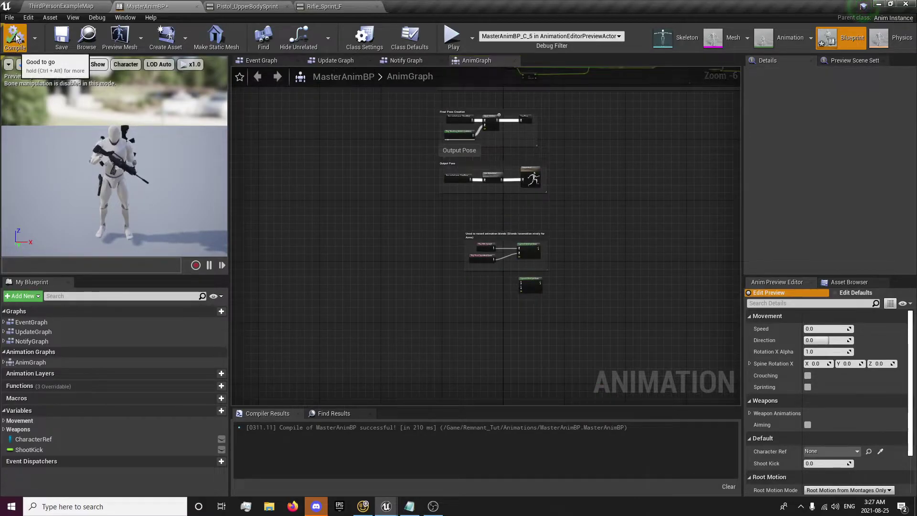
scroll(537, 266, "up", 2)
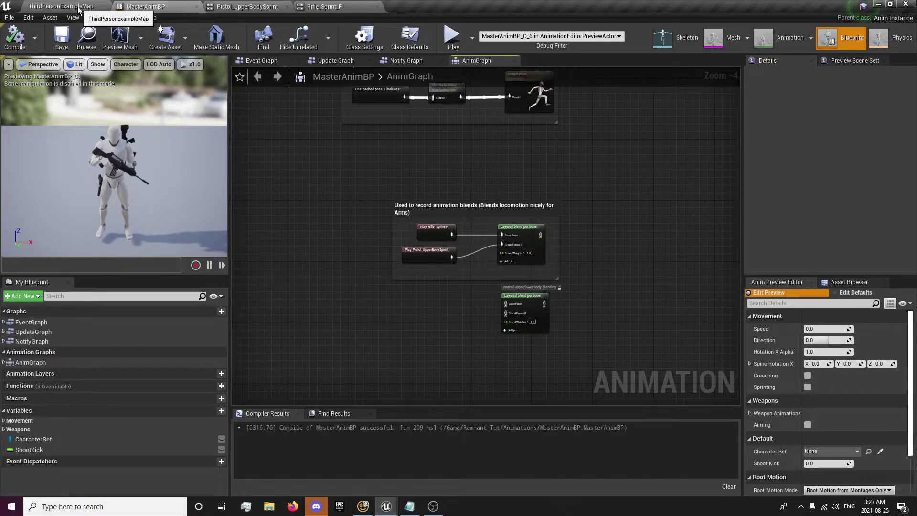
Step: Switch between the ThirdPersonExampleMap level and the MasterAnimBP graph, bringing the Output Pose group into view
left_click(61, 6)
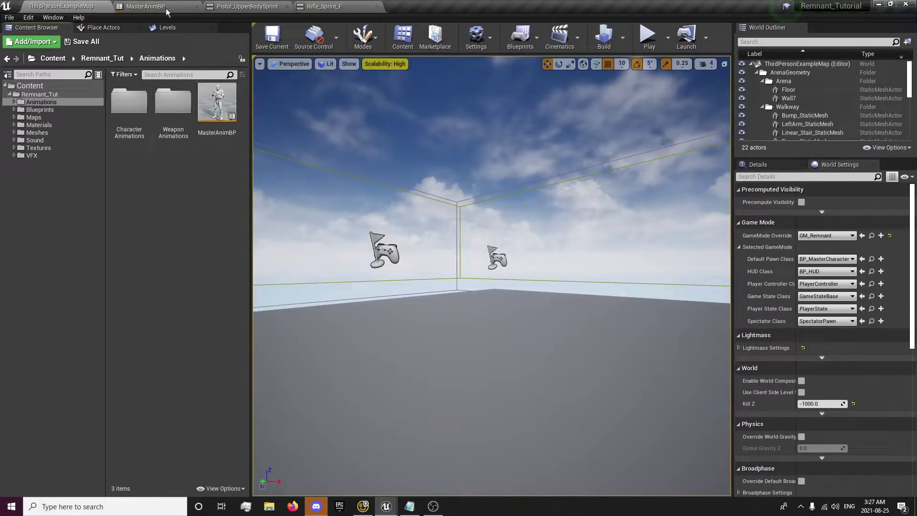
left_click(146, 7)
right_click_drag(430, 141, 451, 191)
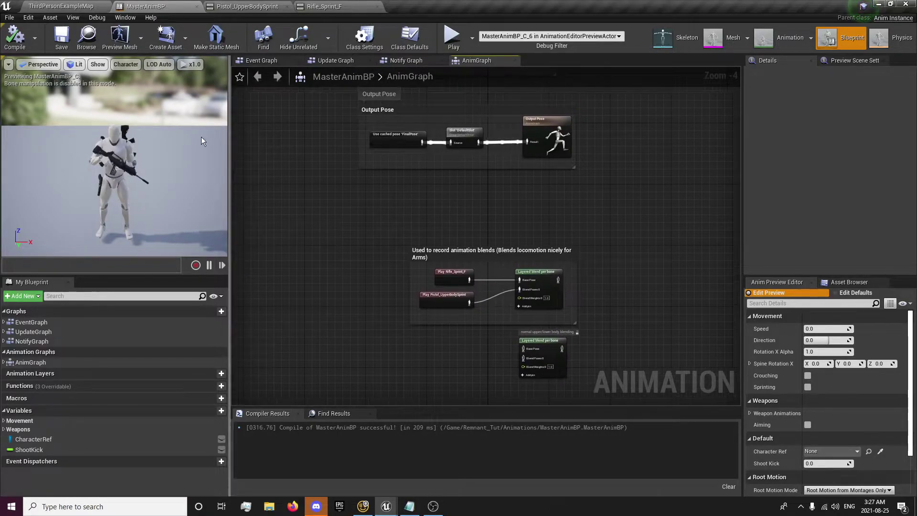
left_click(90, 7)
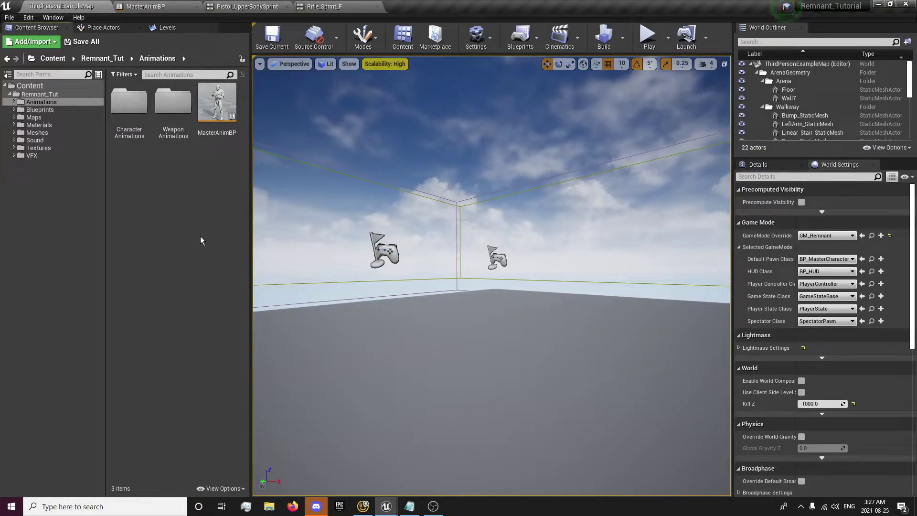
left_click(145, 6)
scroll(531, 313, "up", 1)
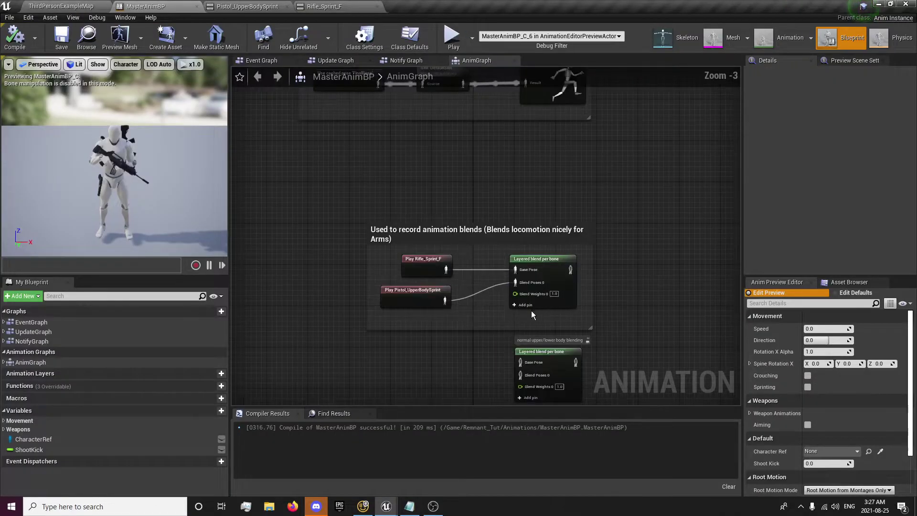
Step: Browse the Content Browser to Animations > CharacterAnimations > PistolAnimations
left_click(65, 7)
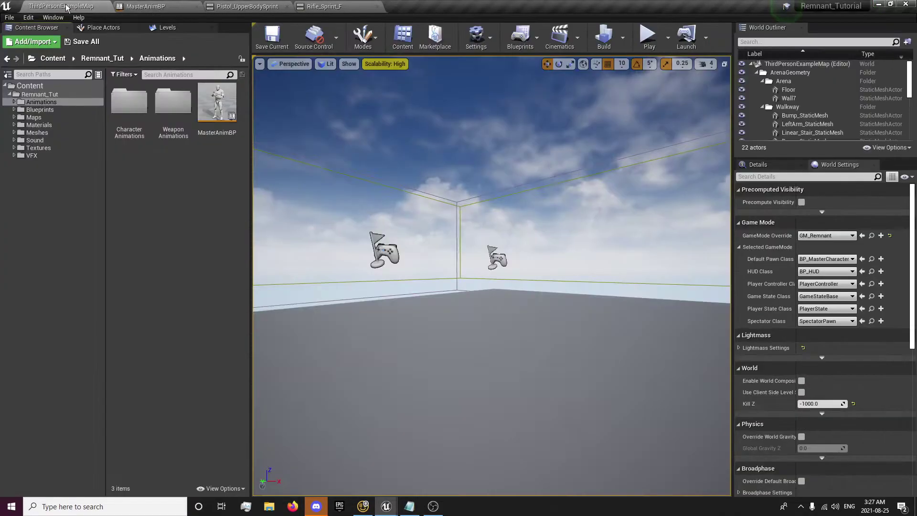
left_click(103, 58)
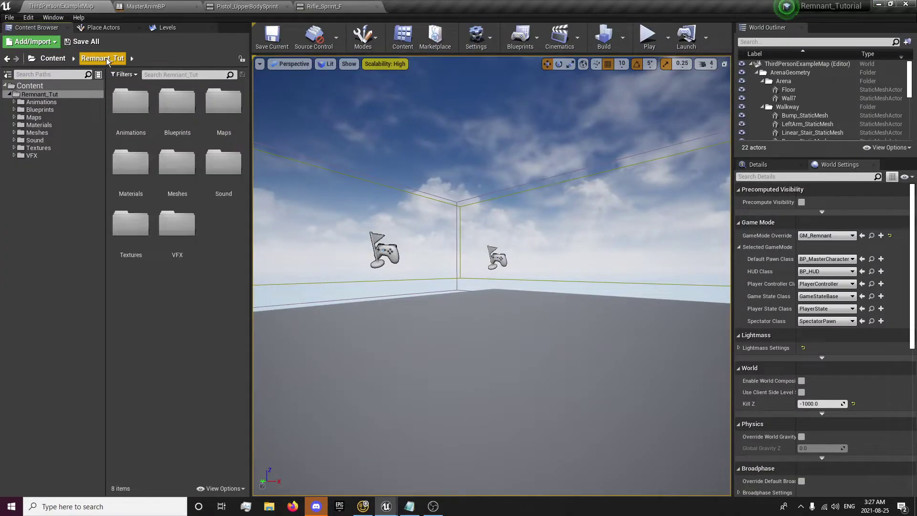
double_click(153, 123)
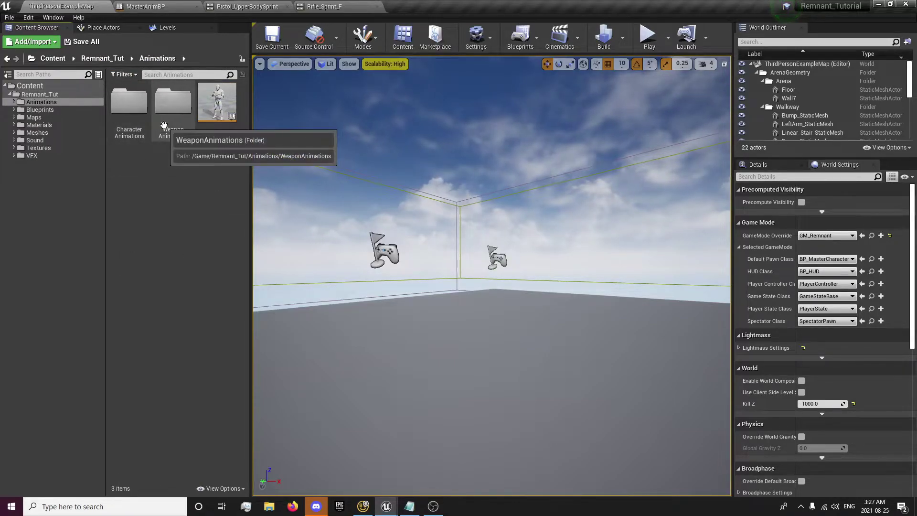
double_click(164, 125)
left_click(137, 58)
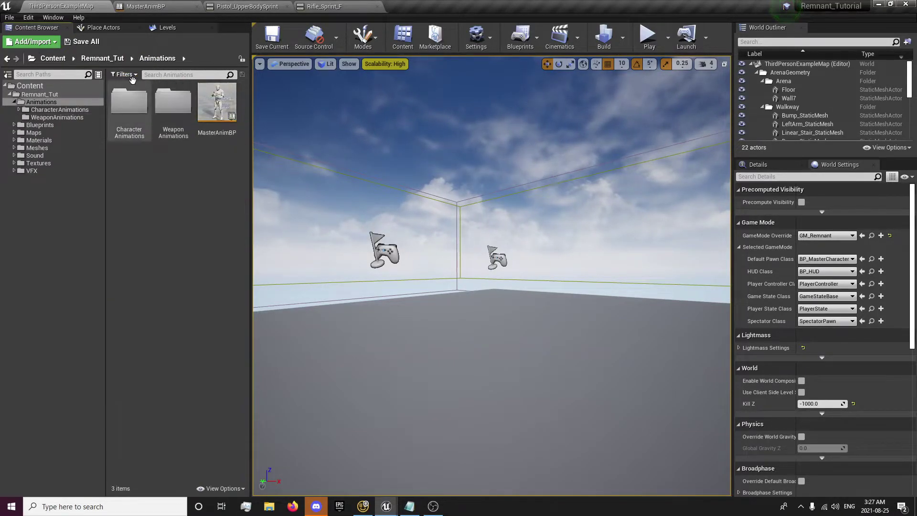
double_click(131, 105)
double_click(188, 119)
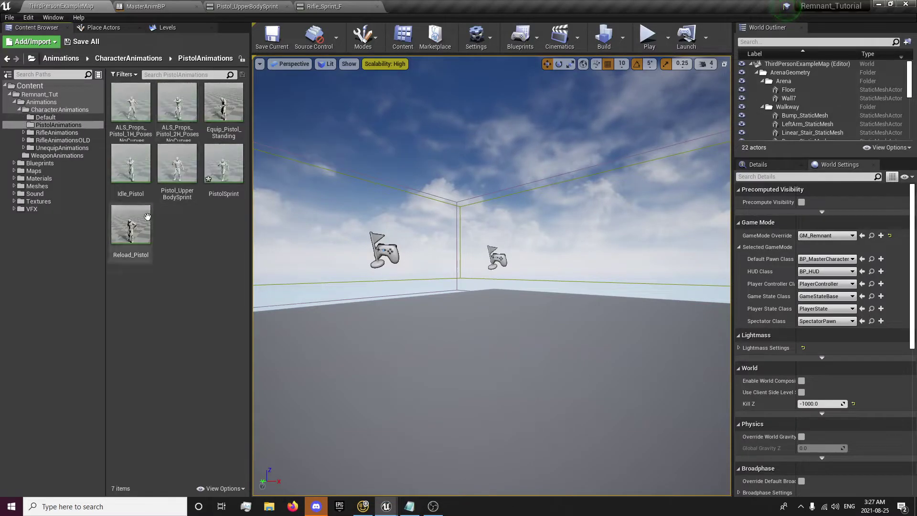
Step: Open PistolSprint, play and pause its preview, and scrub the timeline to frame 20
double_click(216, 183)
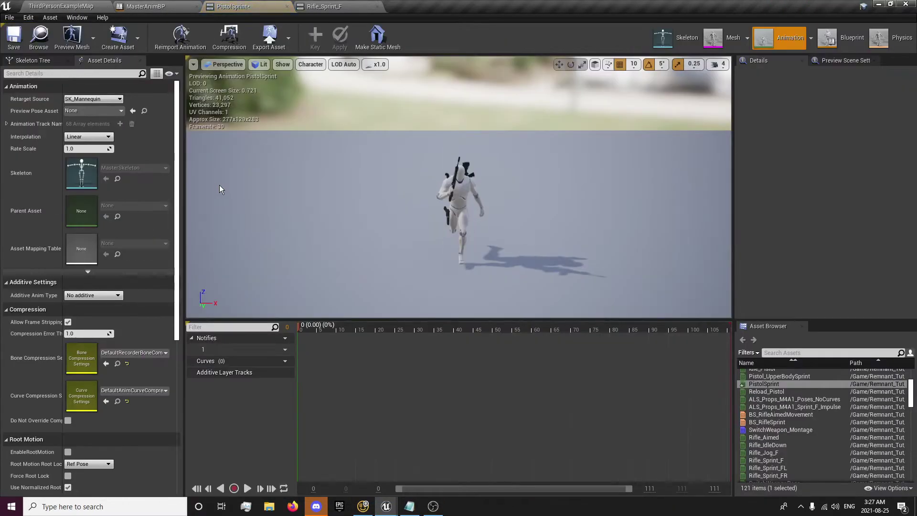
left_click(249, 489)
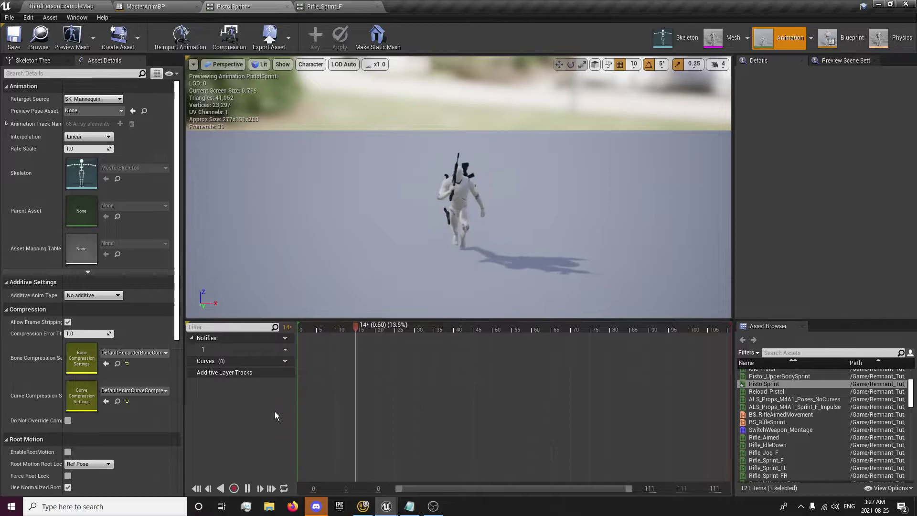
left_click(248, 488)
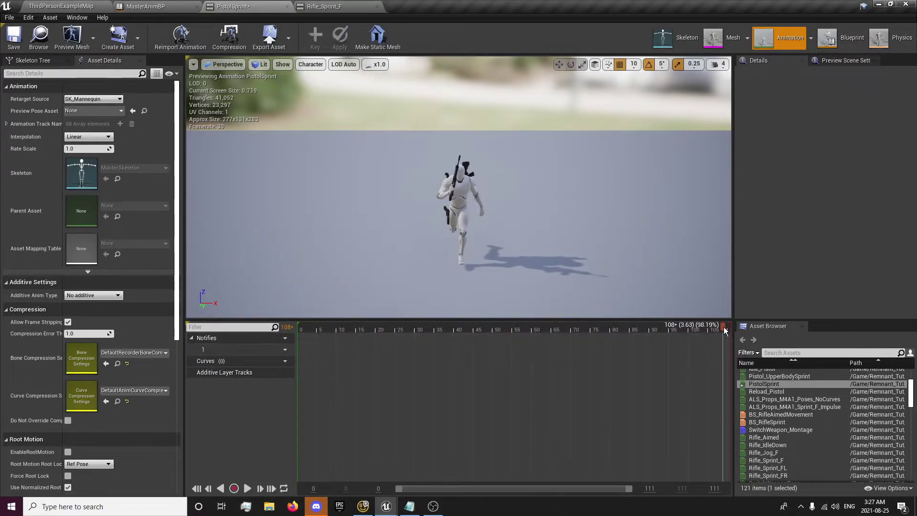
left_click_drag(724, 330, 380, 361)
Step: Remove frames 22 to 112 from PistolSprint and preview the cut clip
right_click(382, 330)
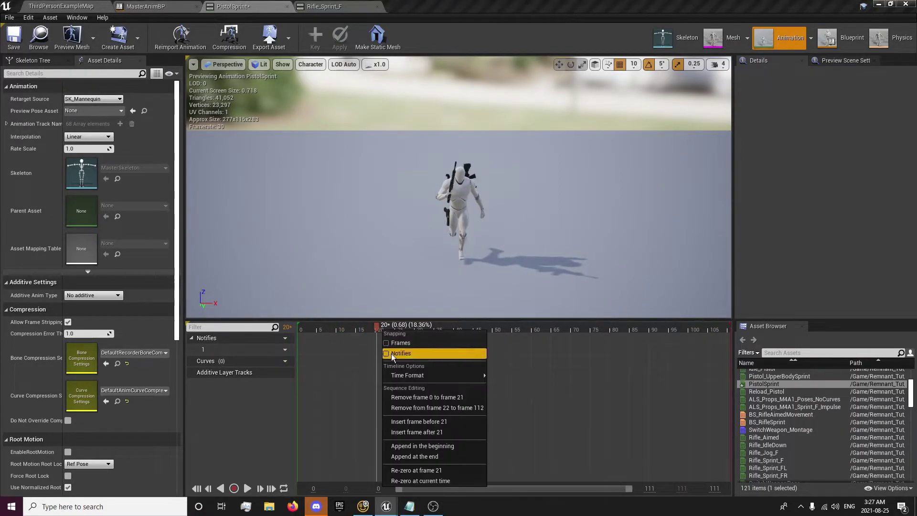
left_click(423, 407)
left_click(248, 489)
left_click(249, 488)
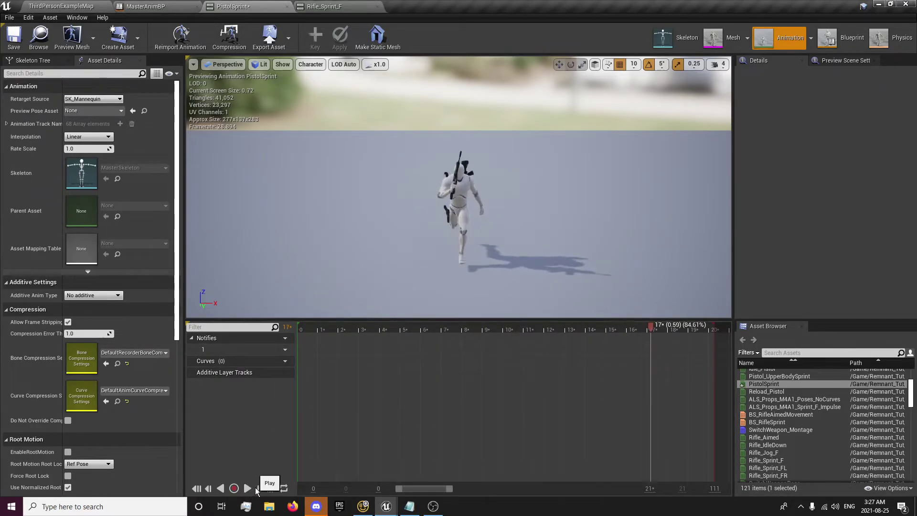
Step: Remove the final frame so the clip ends at 20, then preview it
right_click(708, 329)
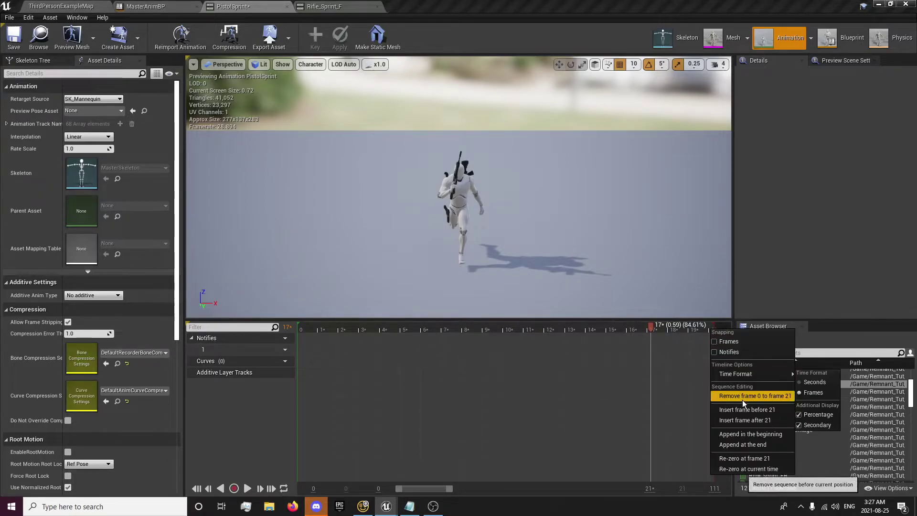
left_click(701, 326)
right_click(701, 326)
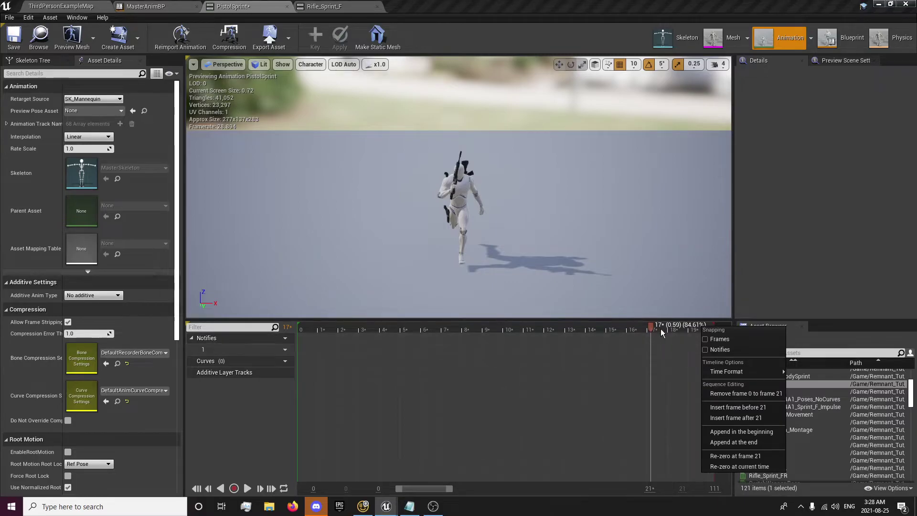
left_click(694, 328)
right_click(694, 329)
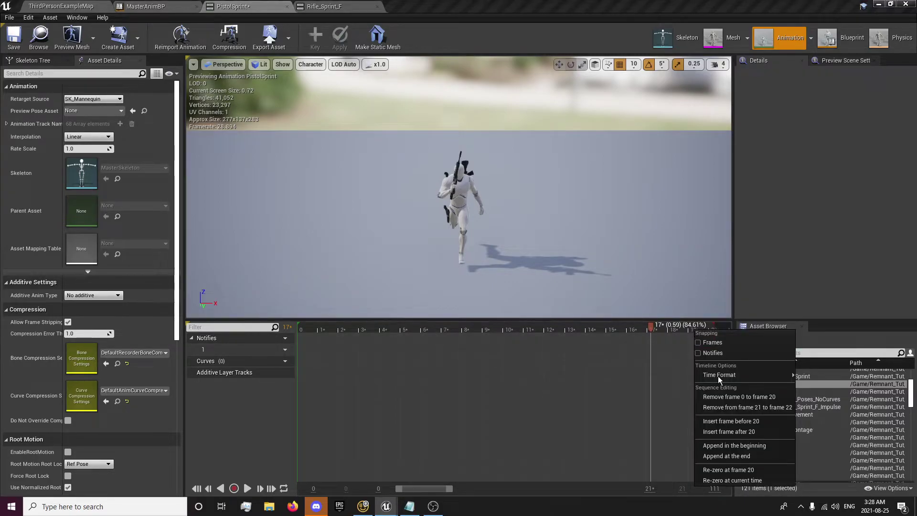
left_click(736, 407)
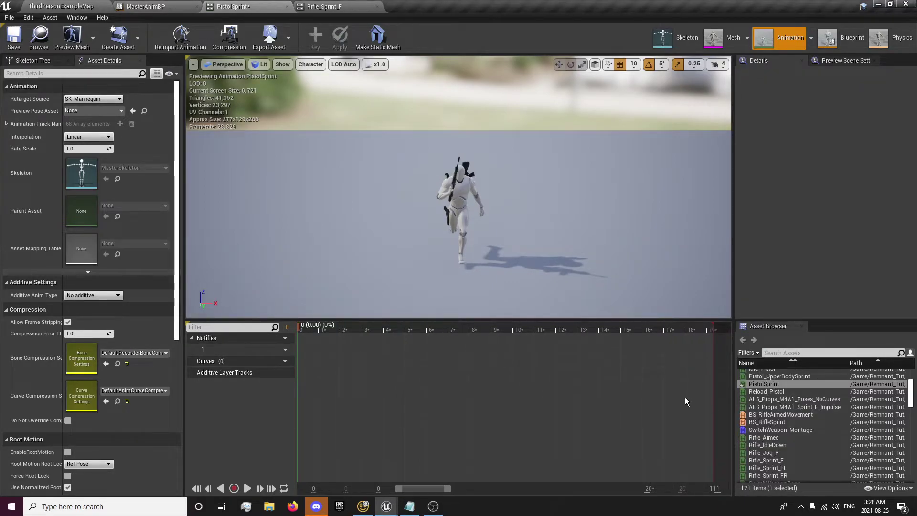
left_click(250, 492)
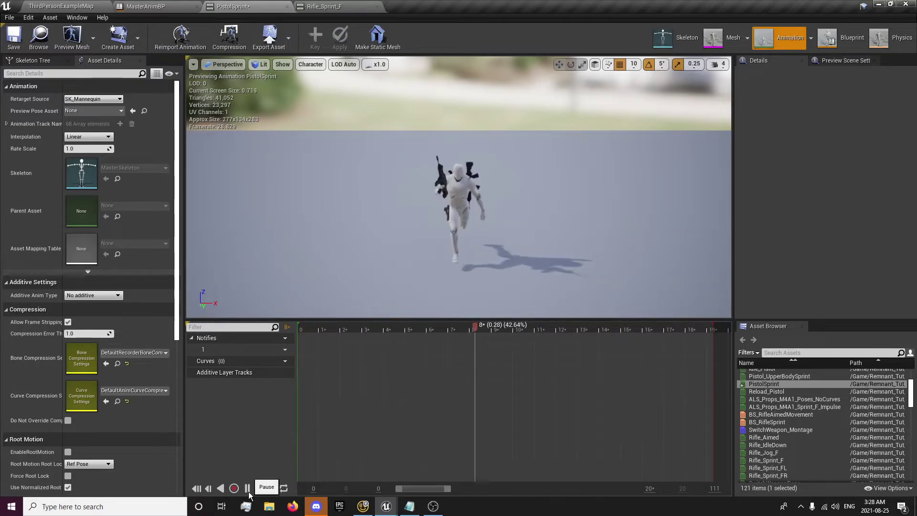
left_click(248, 489)
Step: Remove the last frame again so the clip ends at 19 and play it
right_click(702, 331)
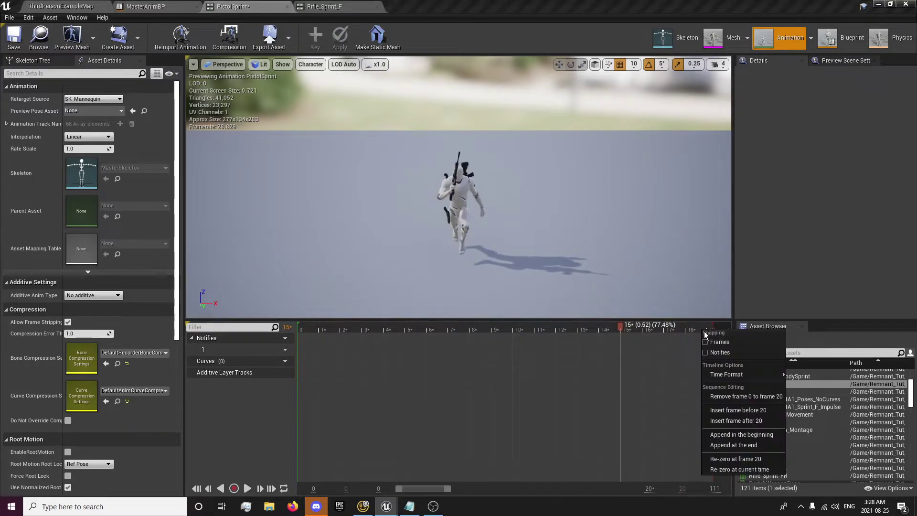
right_click(691, 329)
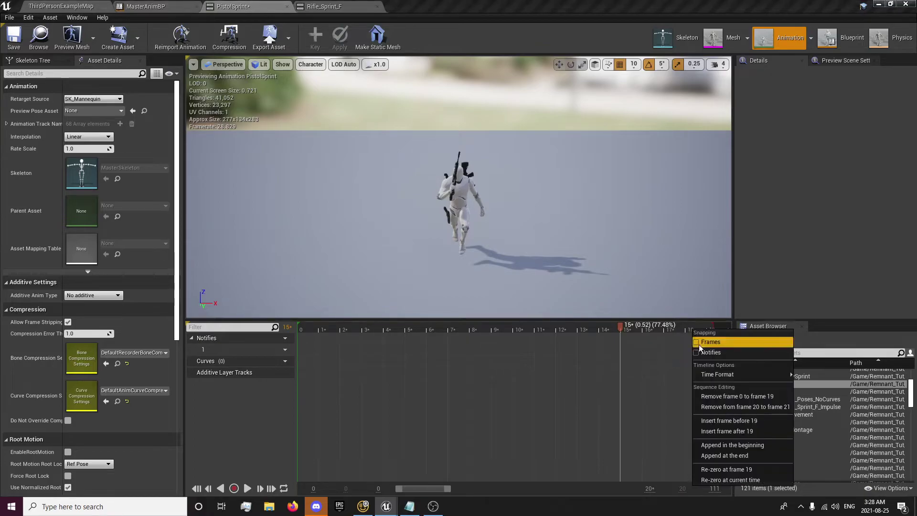
left_click(723, 406)
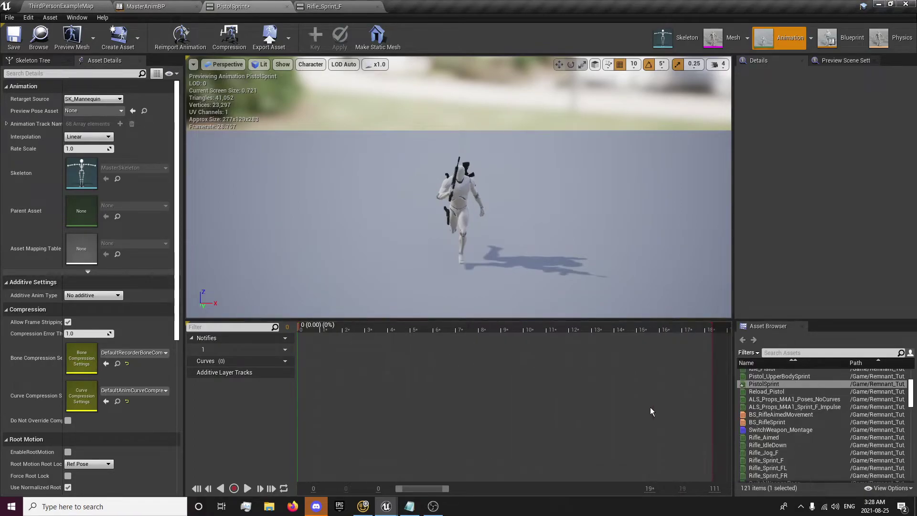
left_click(248, 489)
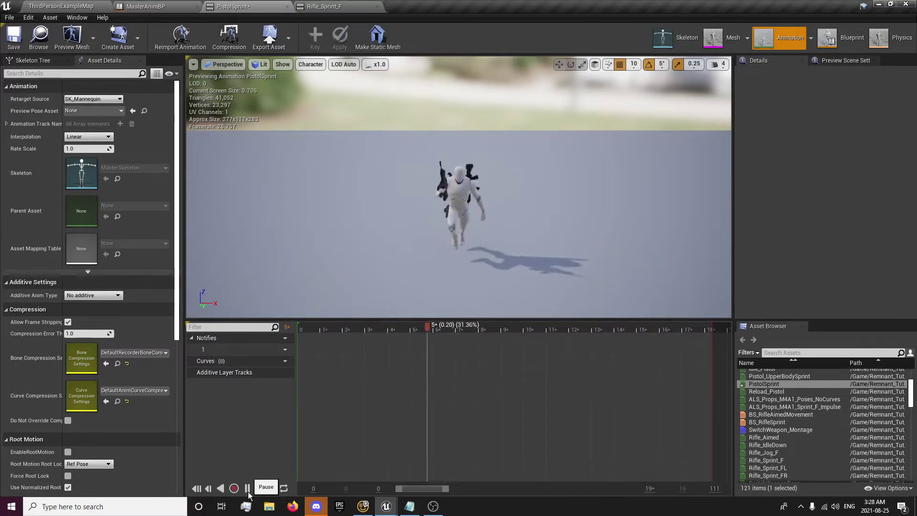
Step: Orbit the preview and cut frame 19 to 20 so the clip ends at 18
right_click_drag(458, 191, 530, 200)
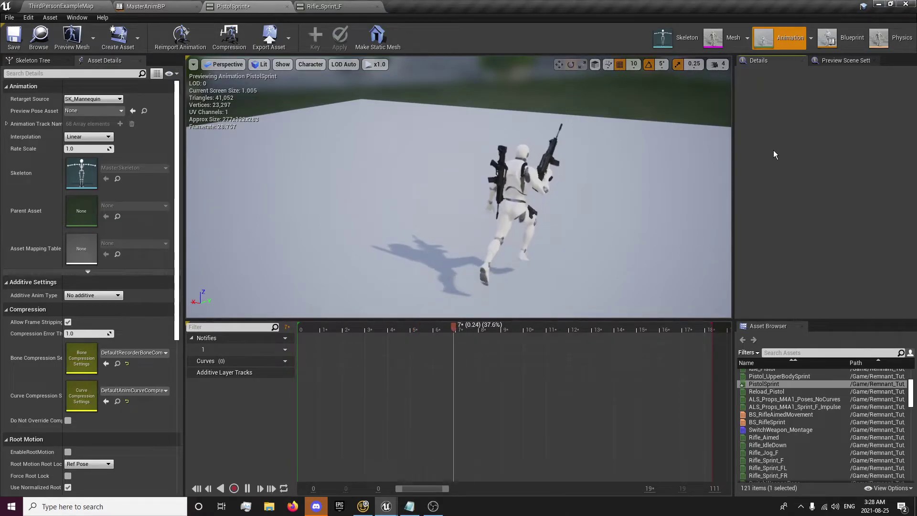
right_click(709, 330)
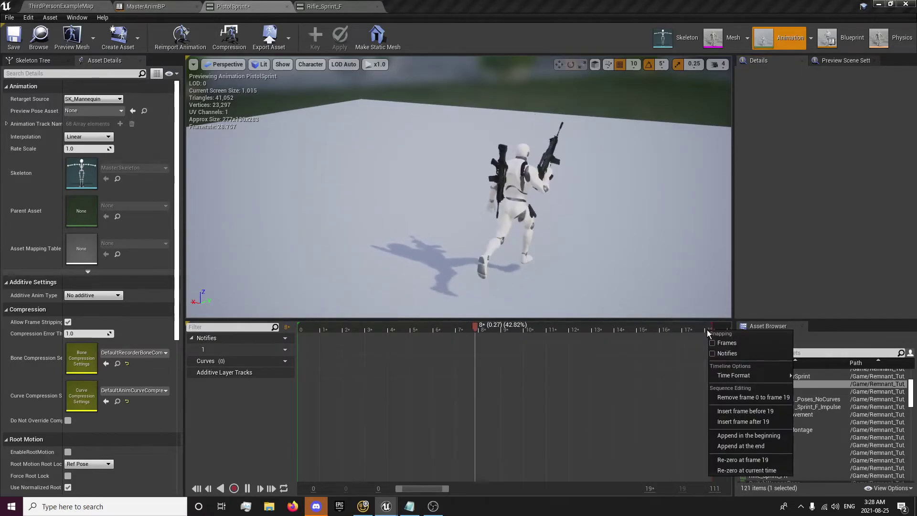
right_click(702, 330)
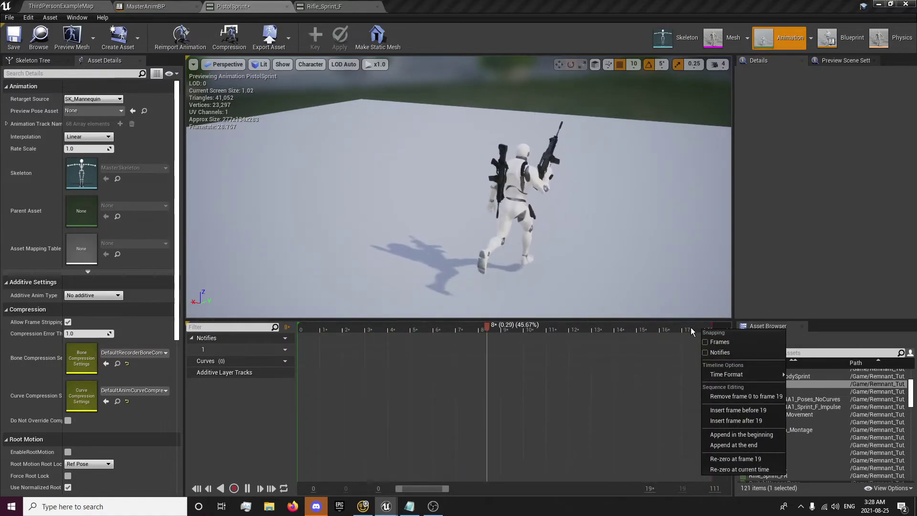
right_click(690, 327)
left_click(728, 405)
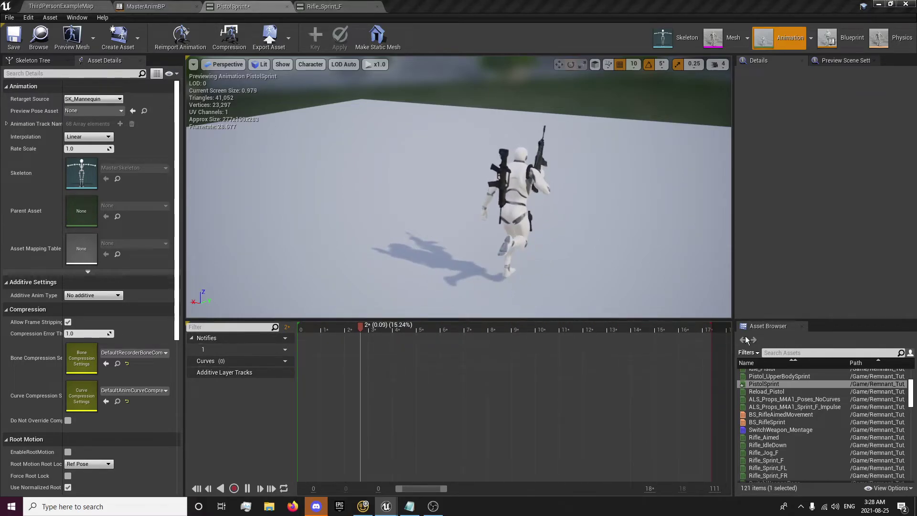
Step: Undo the crop with Ctrl+Z, restoring the end at frame 19, and dismiss the menu
right_click(712, 329)
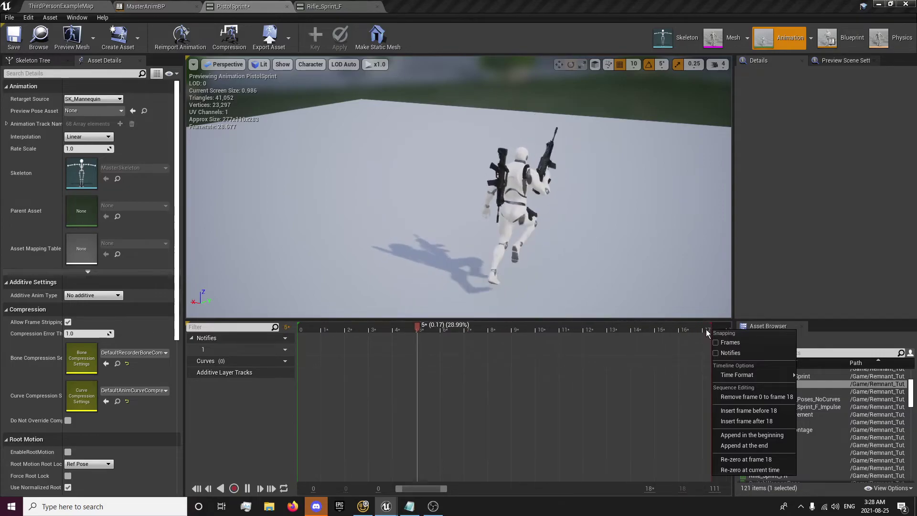
key("ctrl+z")
right_click(664, 326)
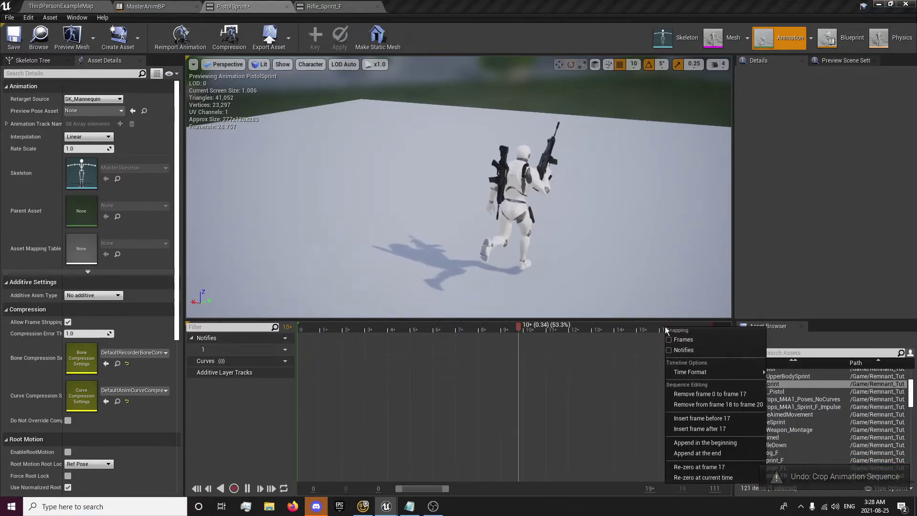
right_click(720, 325)
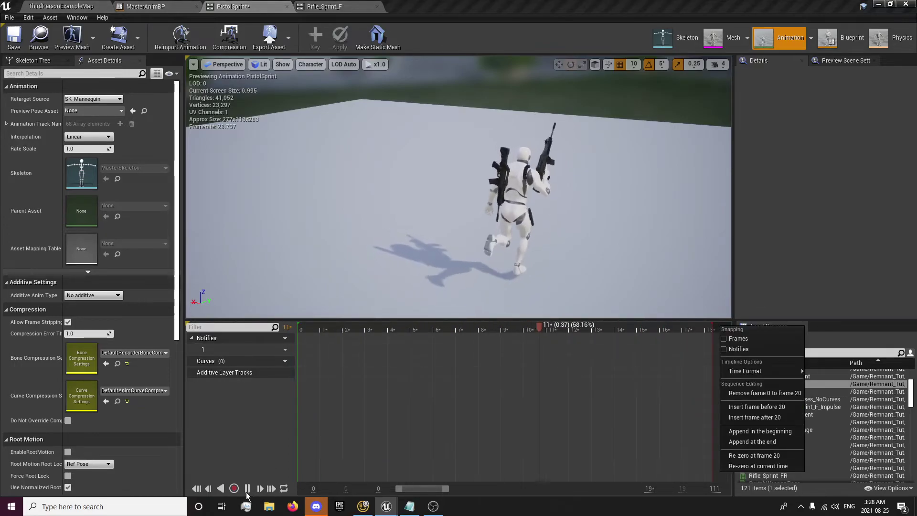
left_click(250, 452)
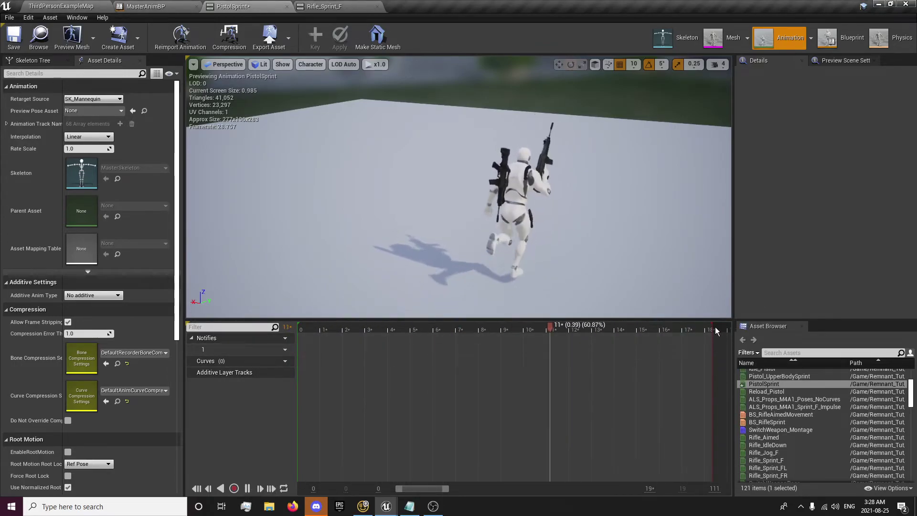
Step: Save the trimmed PistolSprint, then view the Skeleton Tree and Asset Details panels
left_click(14, 36)
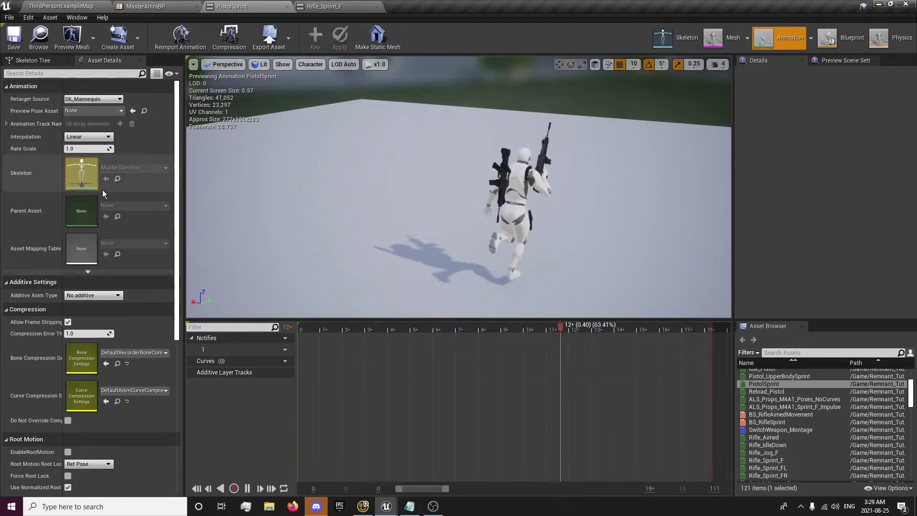
left_click(46, 59)
left_click(96, 62)
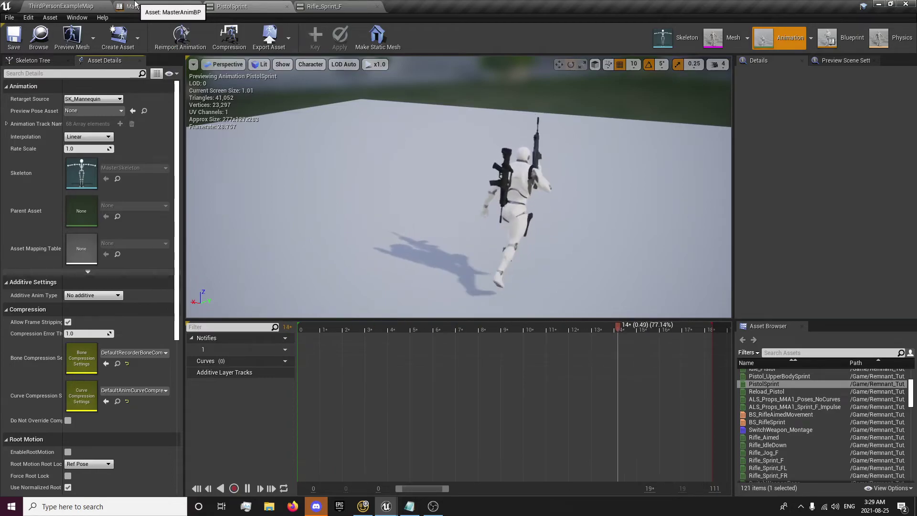
left_click(78, 5)
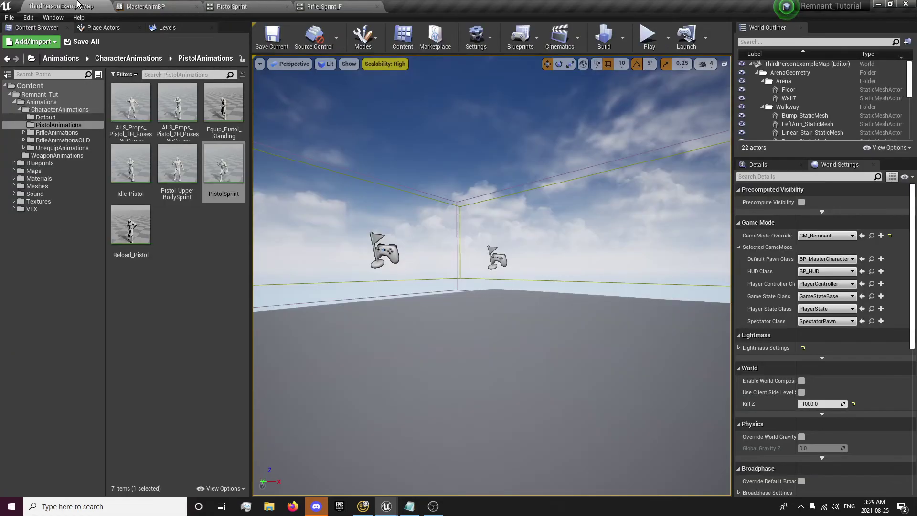
left_click(256, 4)
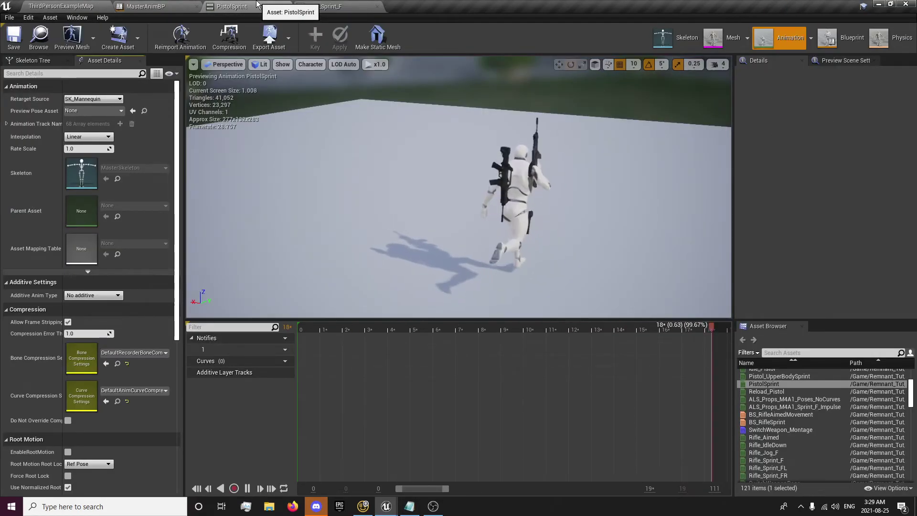
left_click(77, 5)
left_click(197, 242)
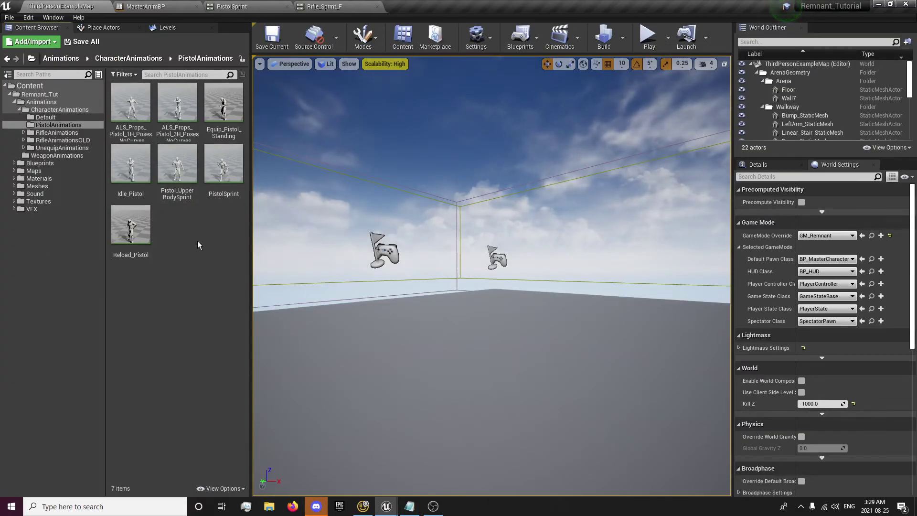